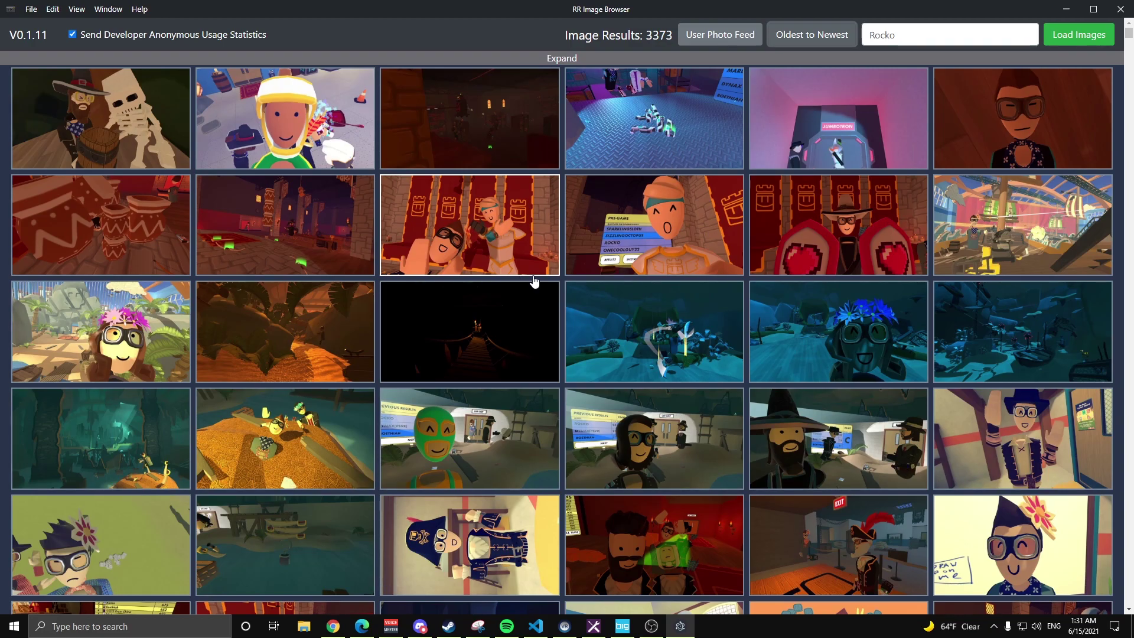
Step: Minimize the RR Image Browser desktop app to bring the Chrome window forward
{"action": "left_click", "coordinate": [1067, 9]}
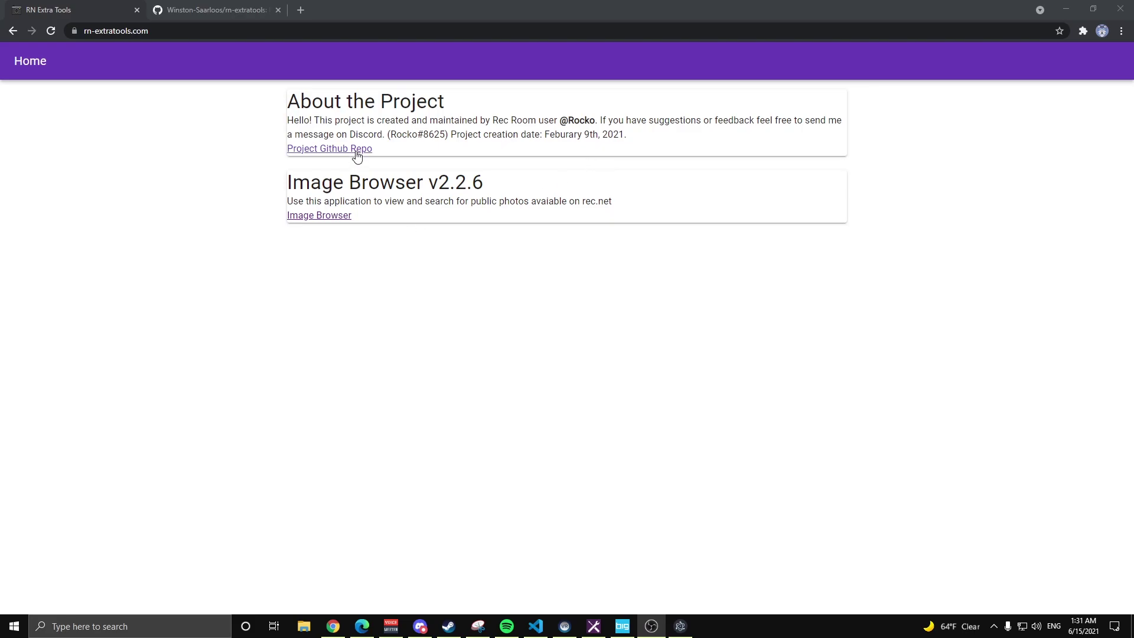
Step: Scroll through the rn-extratools GitHub README, then go back to the RN Extra Tools tab
{"action": "left_click", "coordinate": [231, 8]}
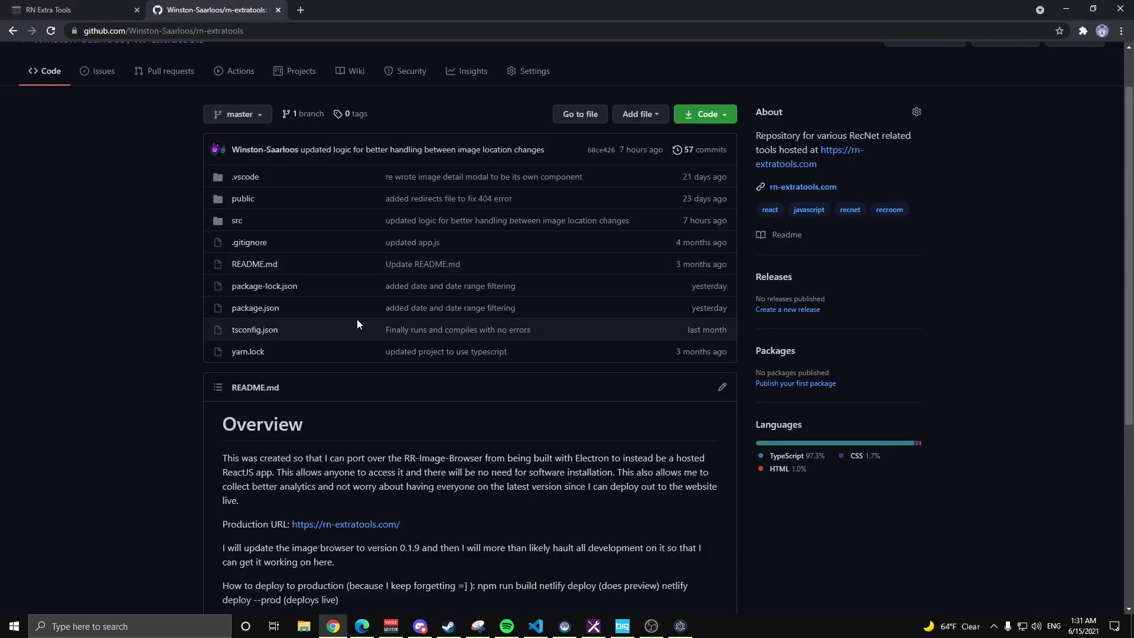
{"action": "scroll", "coordinate": [357, 323], "scroll_direction": "down", "scroll_amount": 5}
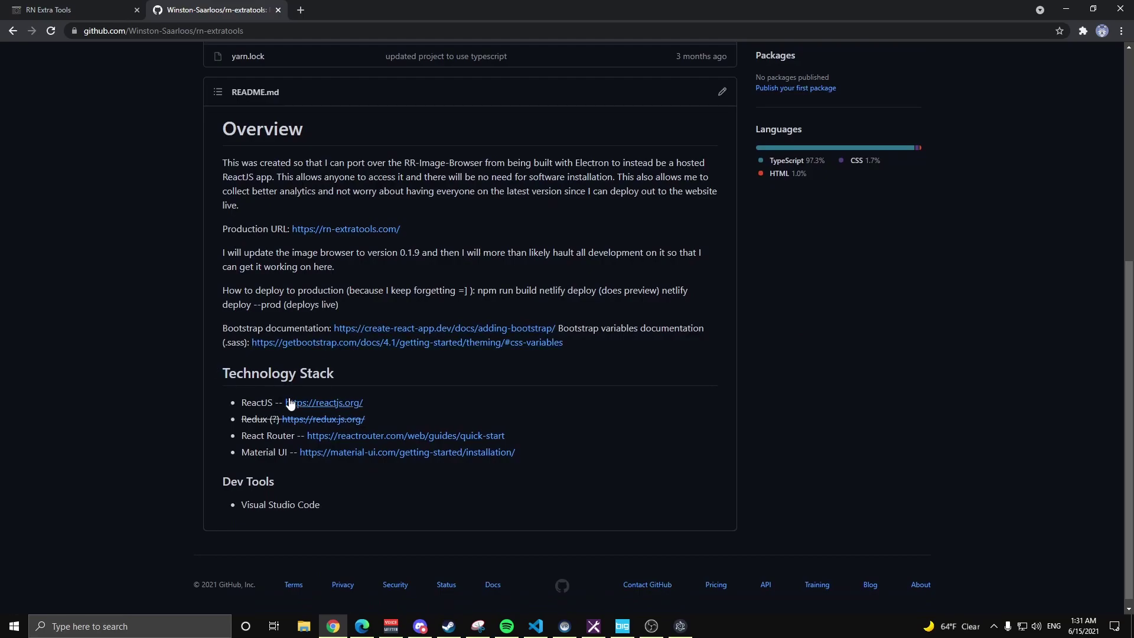
{"action": "scroll", "coordinate": [208, 473], "scroll_direction": "up", "scroll_amount": 6}
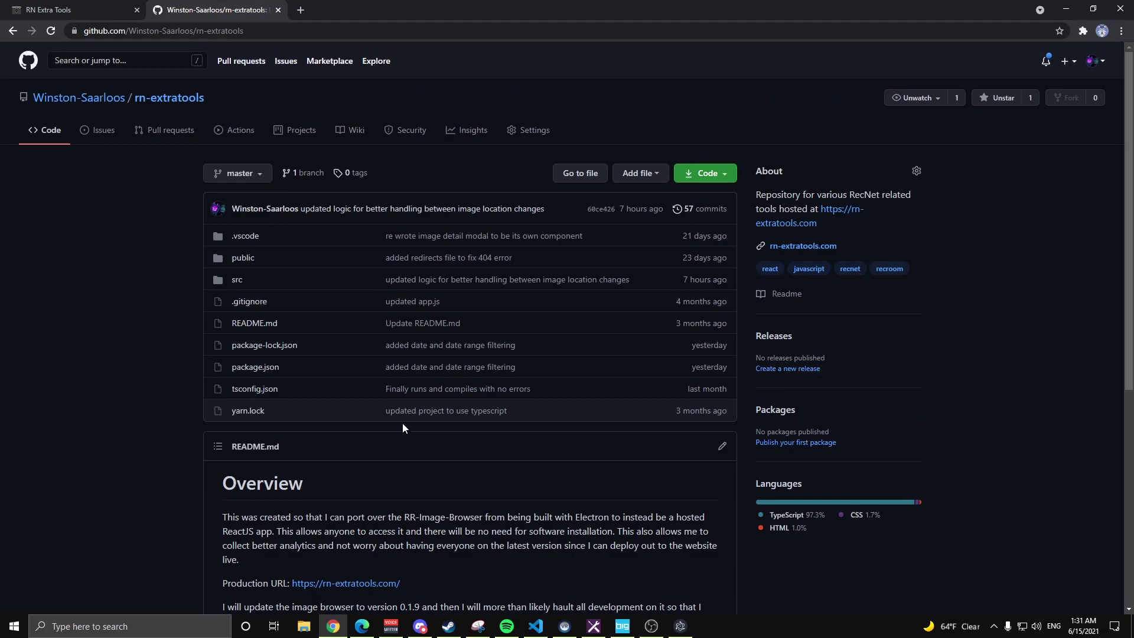
{"action": "left_click", "coordinate": [77, 12]}
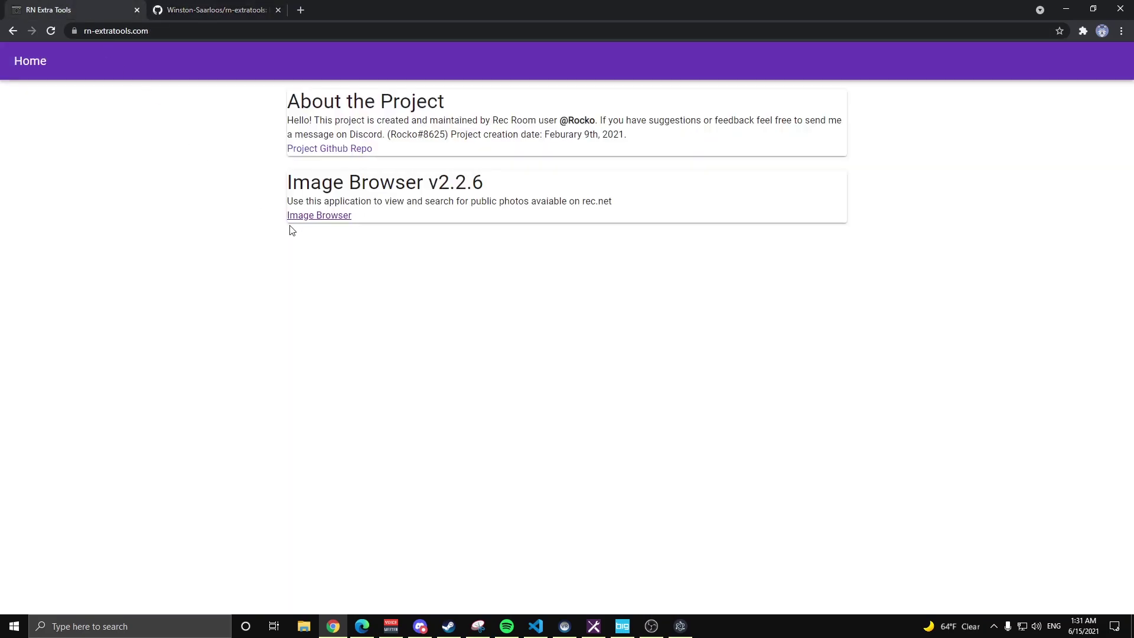
Step: Highlight the Image Browser v2.2.6 version text, then go to the Image Browser page
{"action": "left_click_drag", "start_coordinate": [490, 188], "coordinate": [423, 187]}
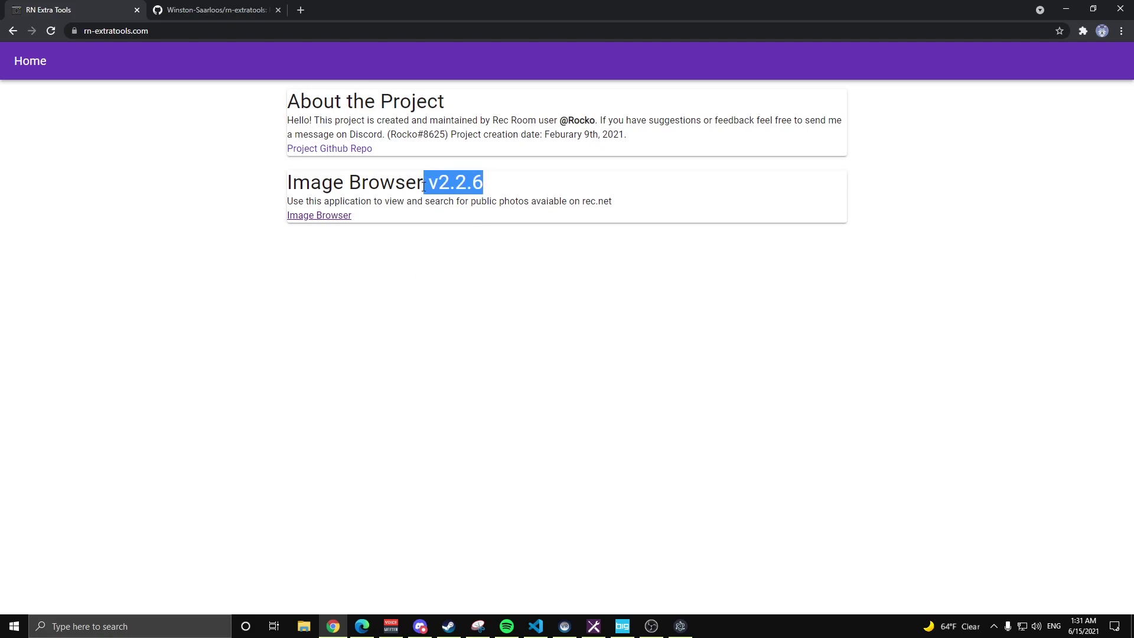
{"action": "left_click", "coordinate": [340, 221]}
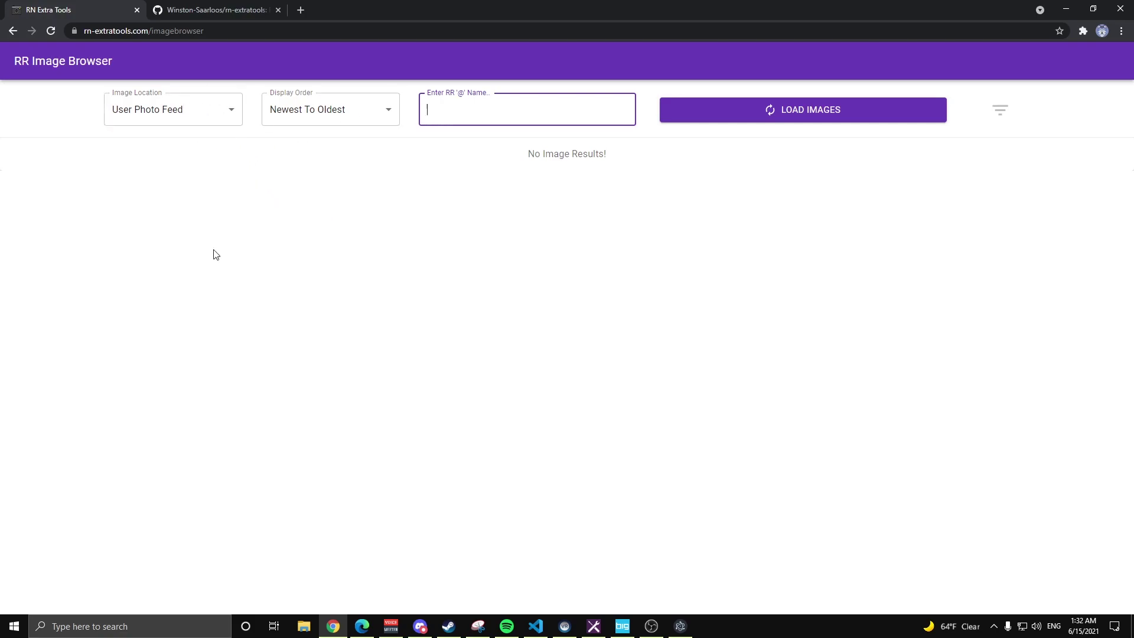
{"action": "left_click", "coordinate": [208, 114]}
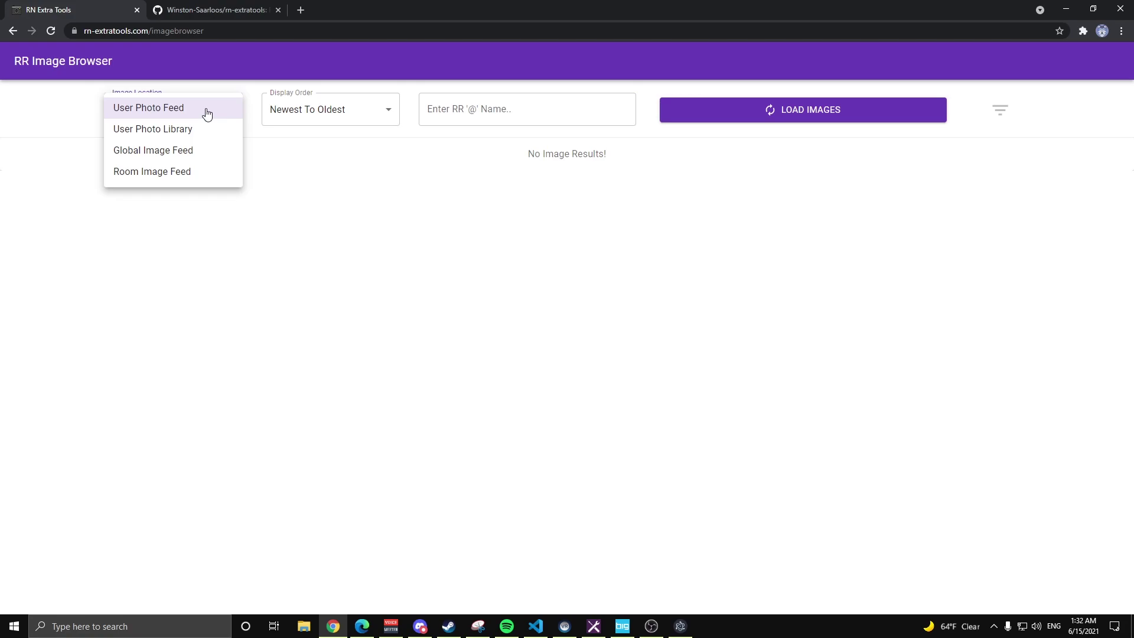
{"action": "left_click", "coordinate": [201, 152]}
{"action": "left_click", "coordinate": [147, 110]}
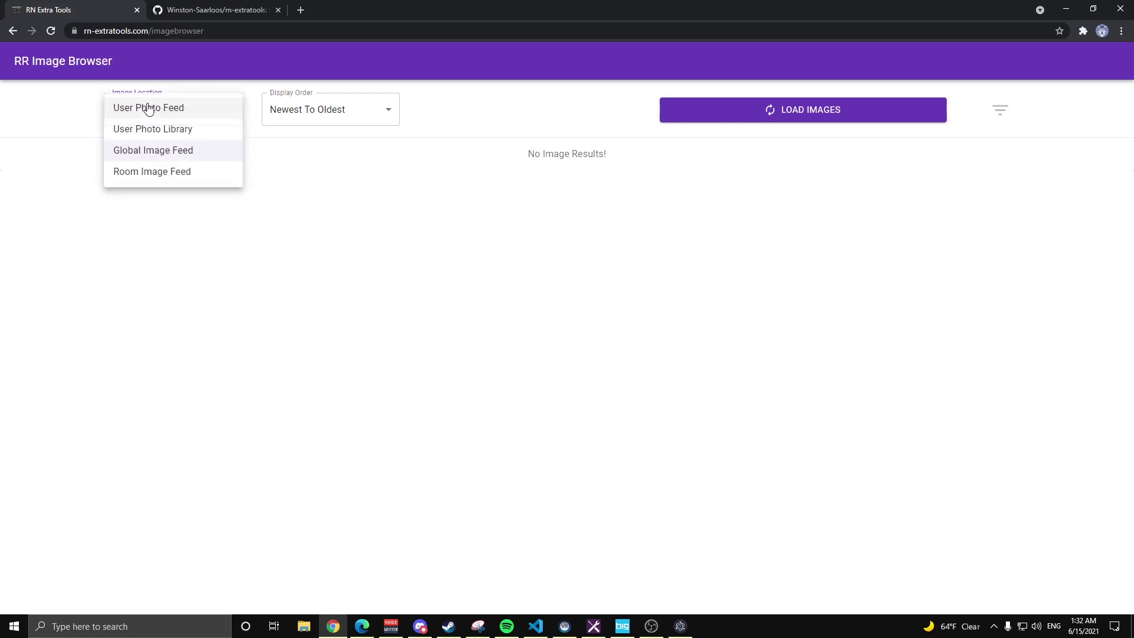
{"action": "left_click", "coordinate": [152, 173]}
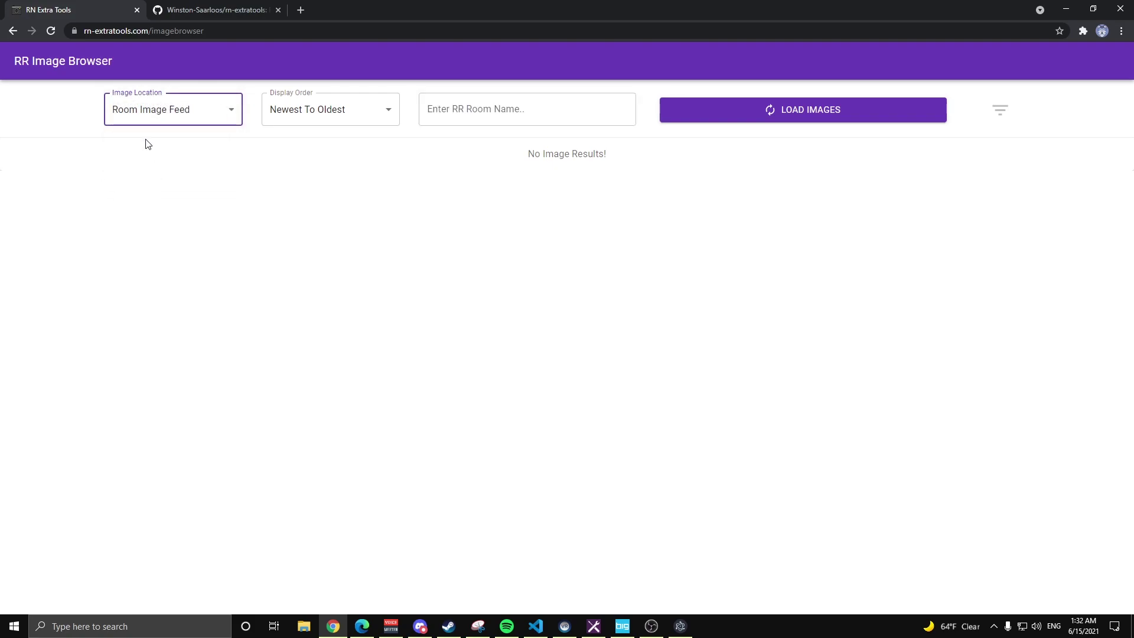
{"action": "left_click", "coordinate": [179, 109]}
{"action": "left_click", "coordinate": [167, 110]}
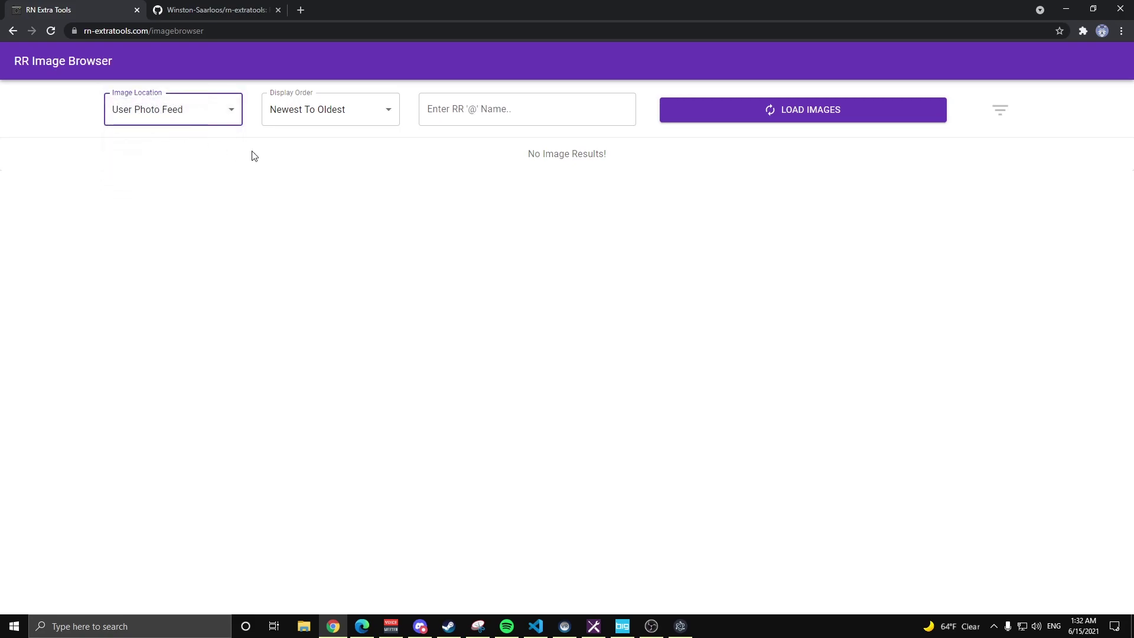
{"action": "left_click", "coordinate": [223, 109]}
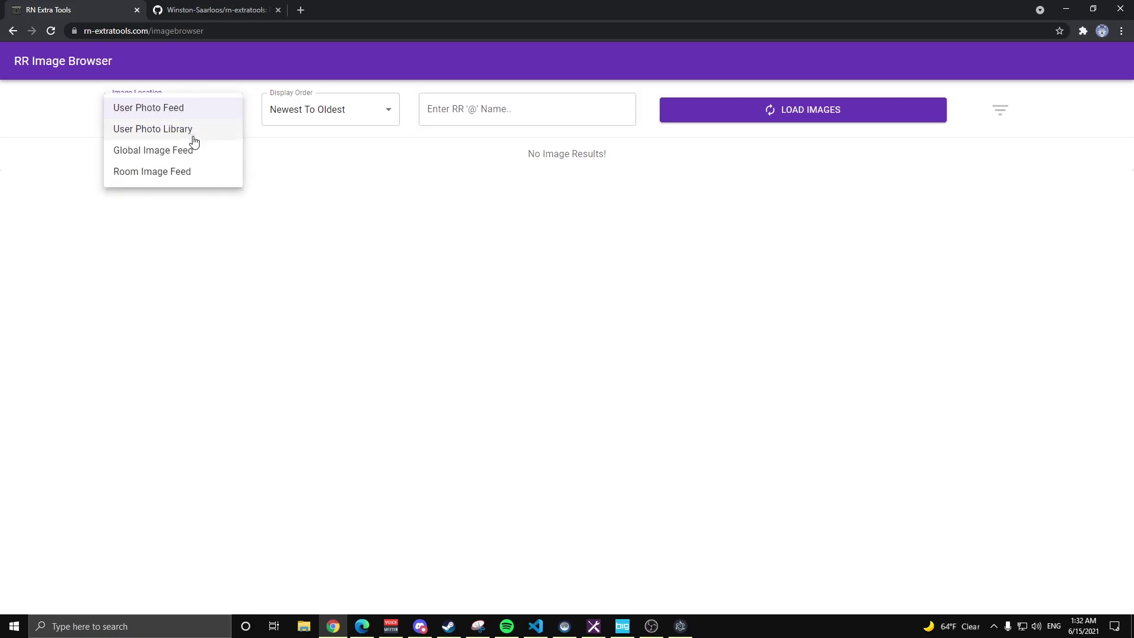
{"action": "left_click", "coordinate": [193, 134]}
{"action": "left_click", "coordinate": [189, 111]}
{"action": "left_click", "coordinate": [176, 156]}
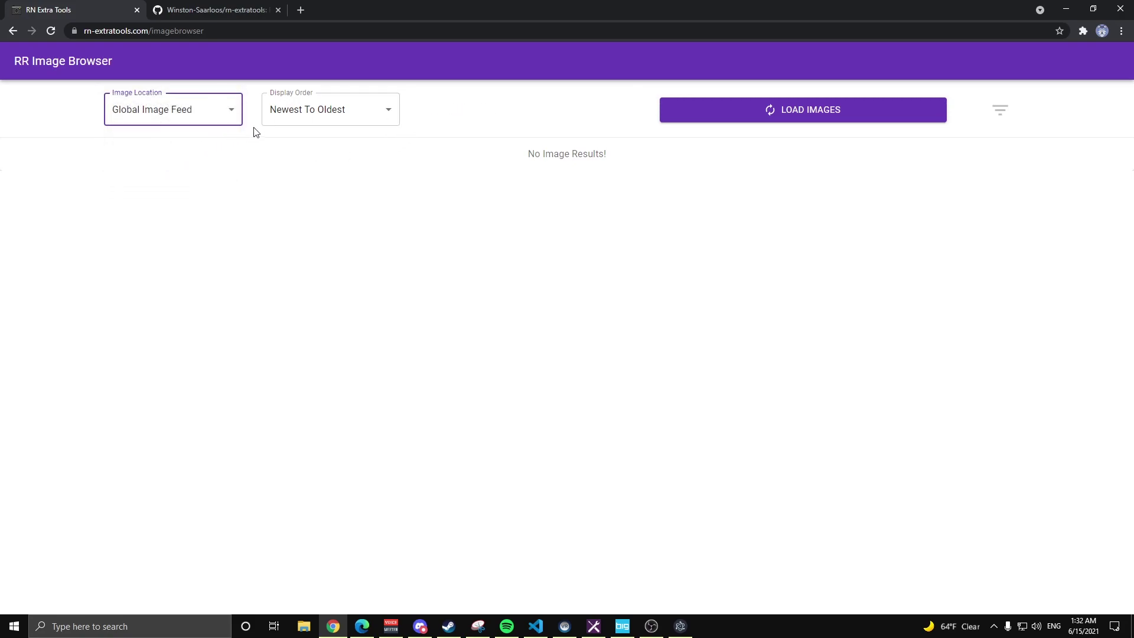
{"action": "left_click", "coordinate": [208, 102]}
{"action": "left_click", "coordinate": [137, 109]}
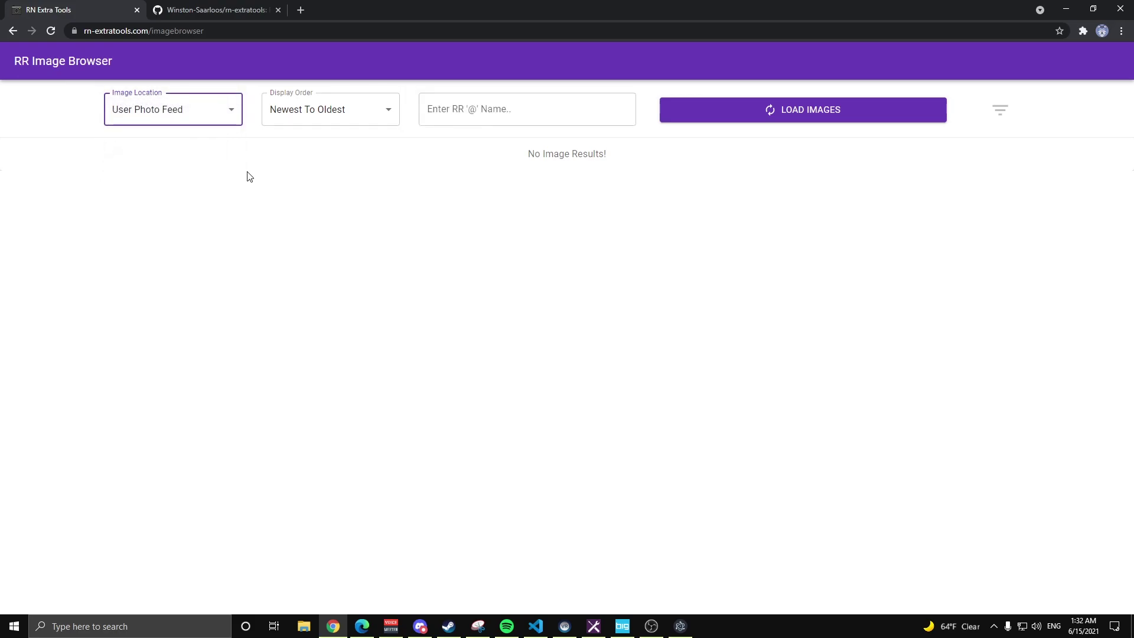
Step: Autofill the previously used RR user name and load the photo feed, newest to oldest
{"action": "left_click", "coordinate": [460, 109]}
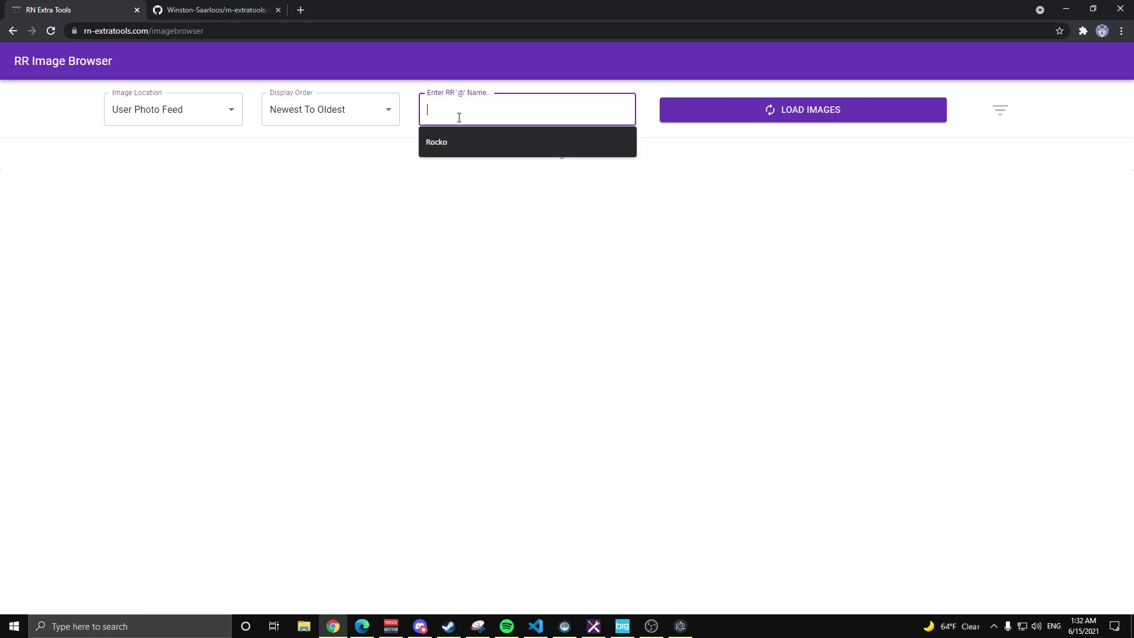
{"action": "left_click", "coordinate": [472, 141]}
{"action": "left_click", "coordinate": [732, 114]}
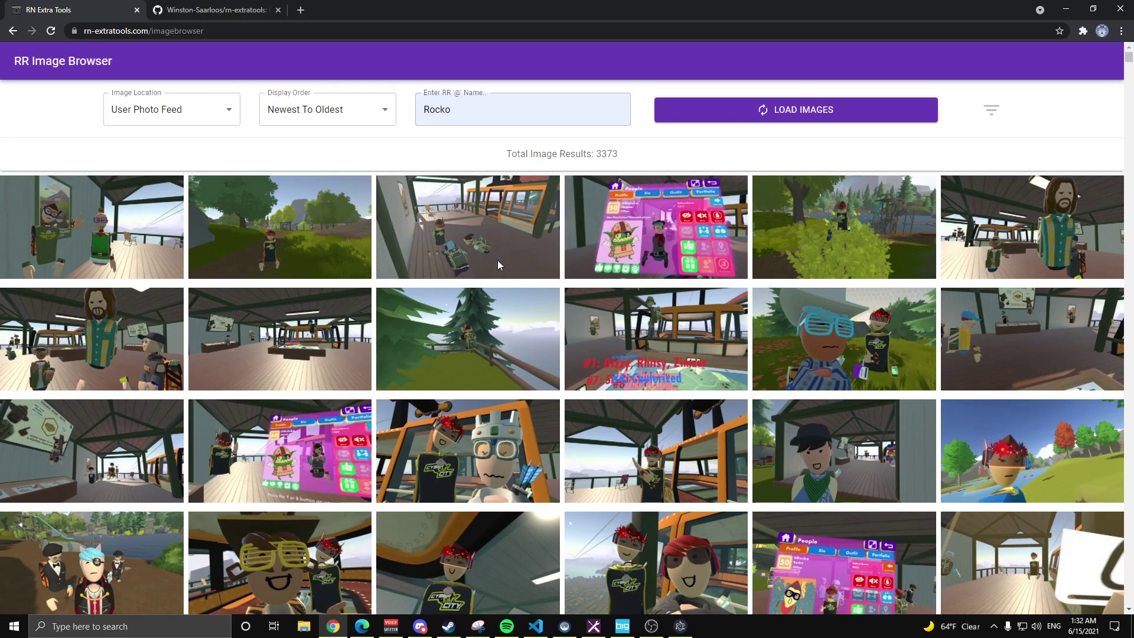
Step: Scroll down through the 3373-result thumbnail grid, then jump back to the top
{"action": "scroll", "coordinate": [550, 431], "scroll_direction": "down", "scroll_amount": 15}
{"action": "scroll", "coordinate": [556, 434], "scroll_direction": "down", "scroll_amount": 15}
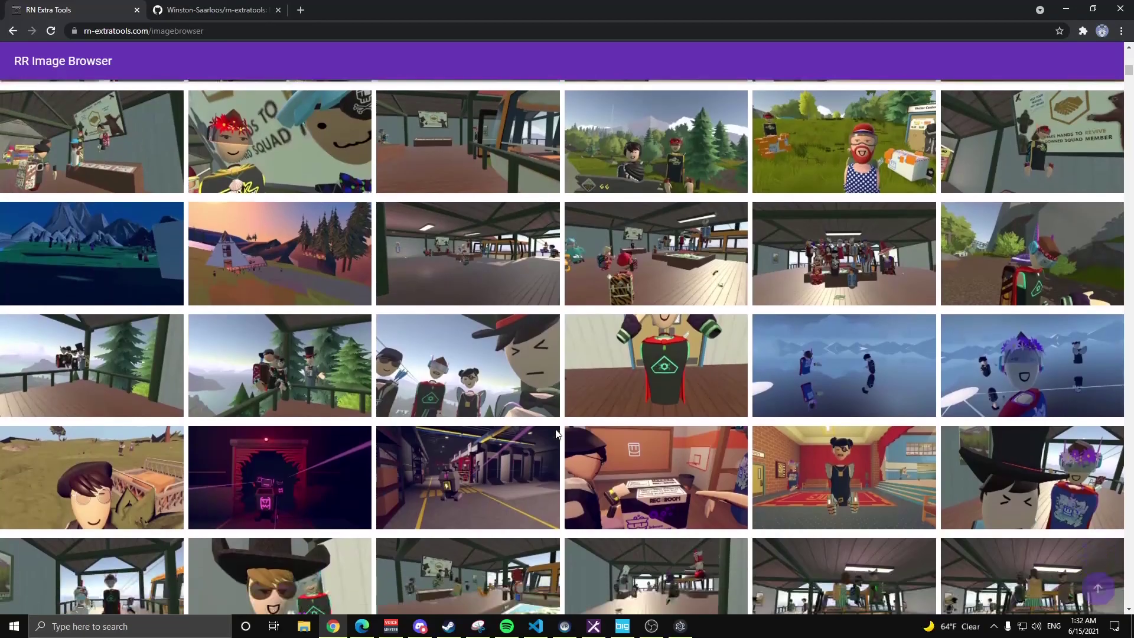
{"action": "scroll", "coordinate": [557, 430], "scroll_direction": "down", "scroll_amount": 15}
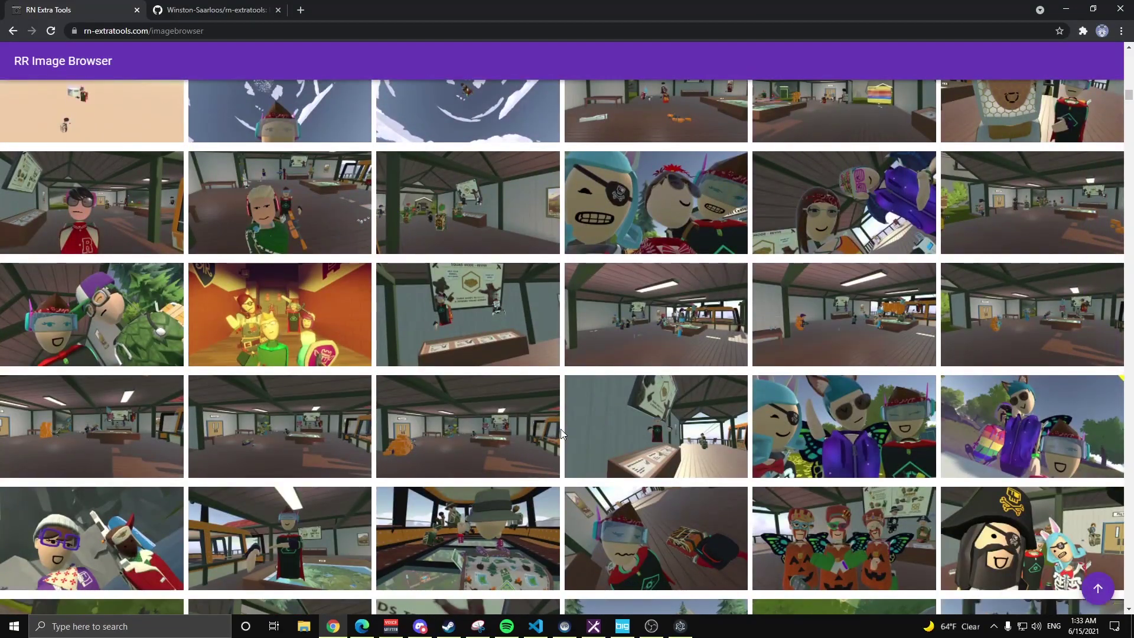
{"action": "scroll", "coordinate": [532, 449], "scroll_direction": "down", "scroll_amount": 6}
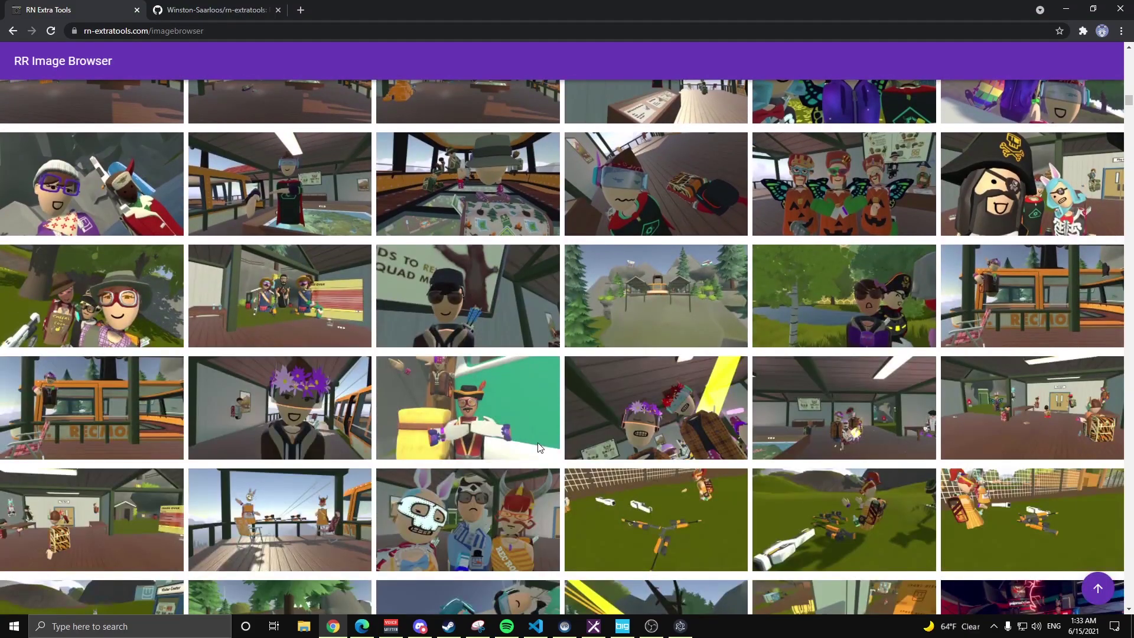
{"action": "scroll", "coordinate": [534, 449], "scroll_direction": "down", "scroll_amount": 5}
{"action": "scroll", "coordinate": [535, 440], "scroll_direction": "down", "scroll_amount": 10}
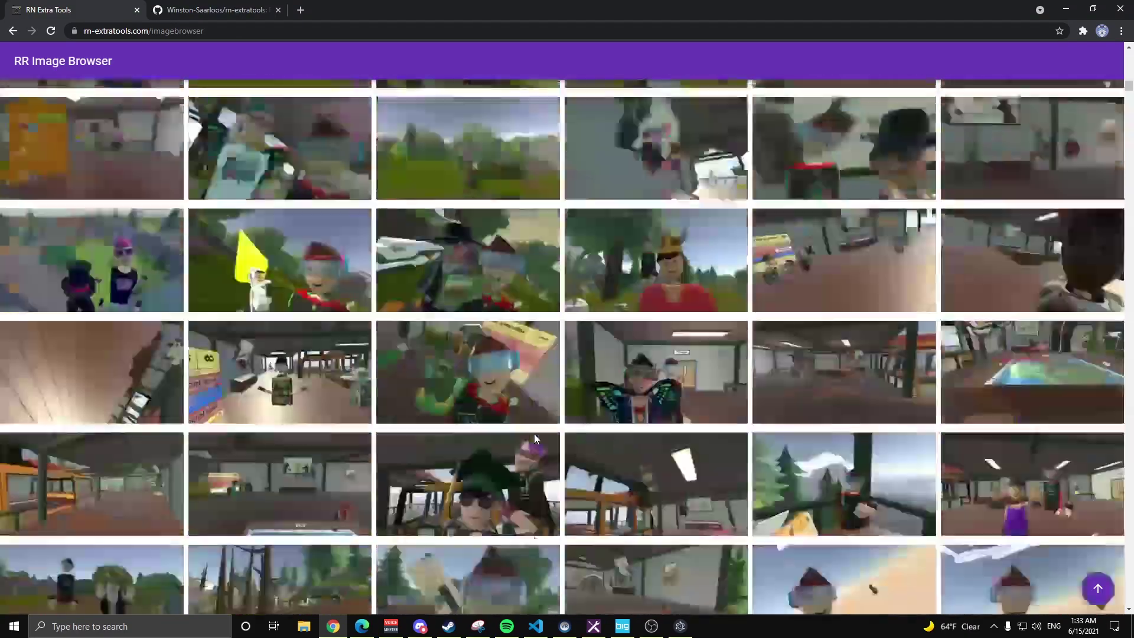
{"action": "scroll", "coordinate": [536, 439], "scroll_direction": "down", "scroll_amount": 10}
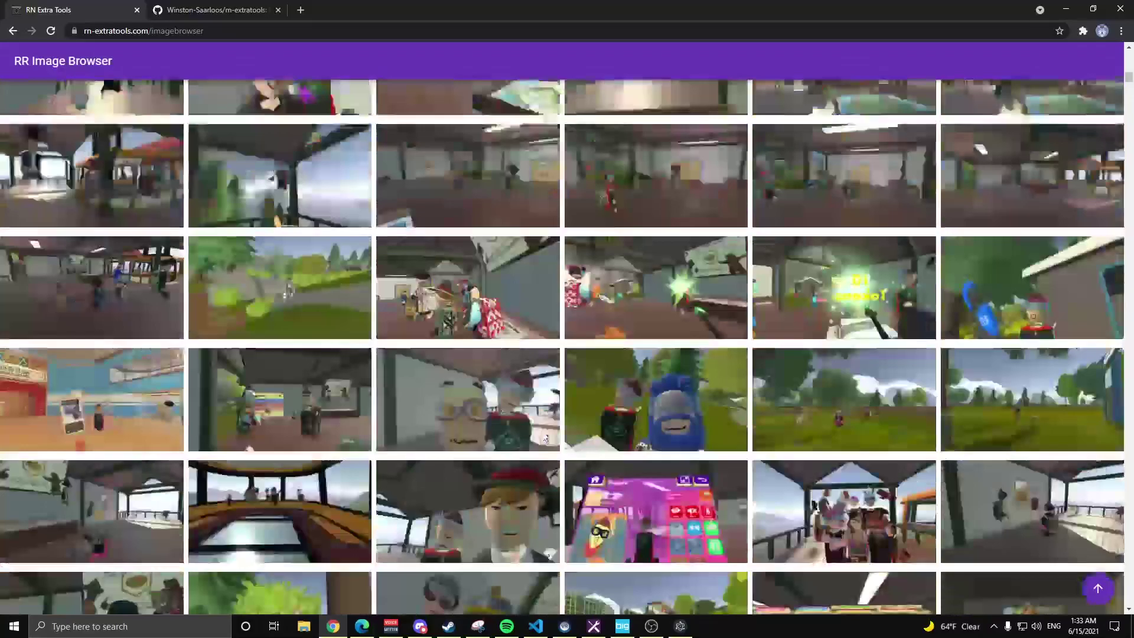
{"action": "scroll", "coordinate": [759, 460], "scroll_direction": "down", "scroll_amount": 12}
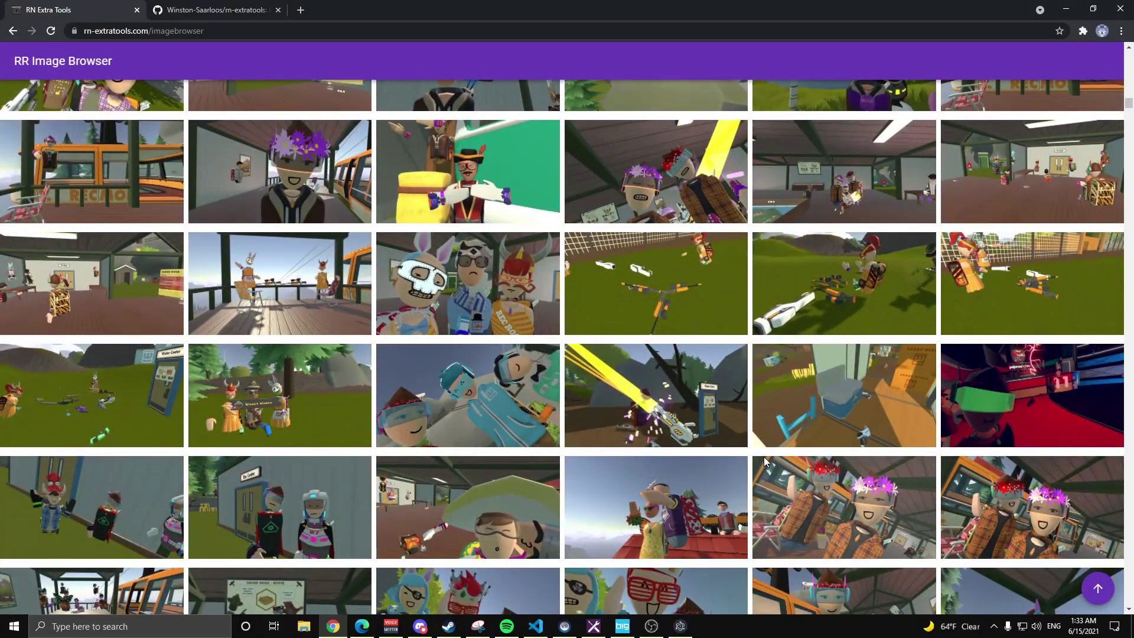
{"action": "left_click", "coordinate": [1100, 586]}
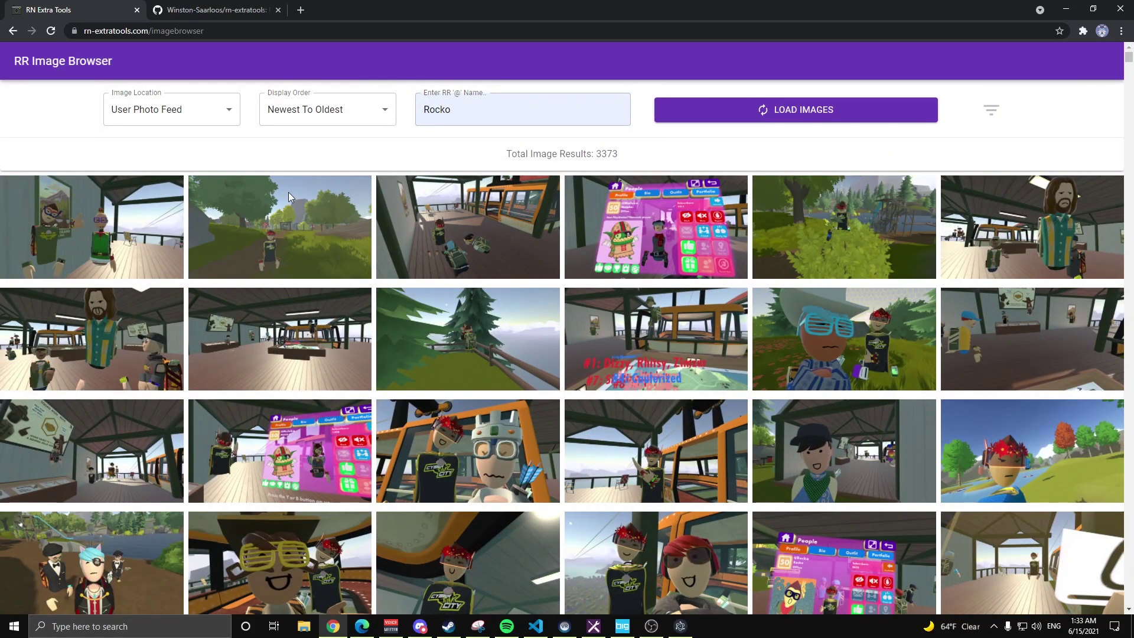
{"action": "left_click", "coordinate": [114, 228]}
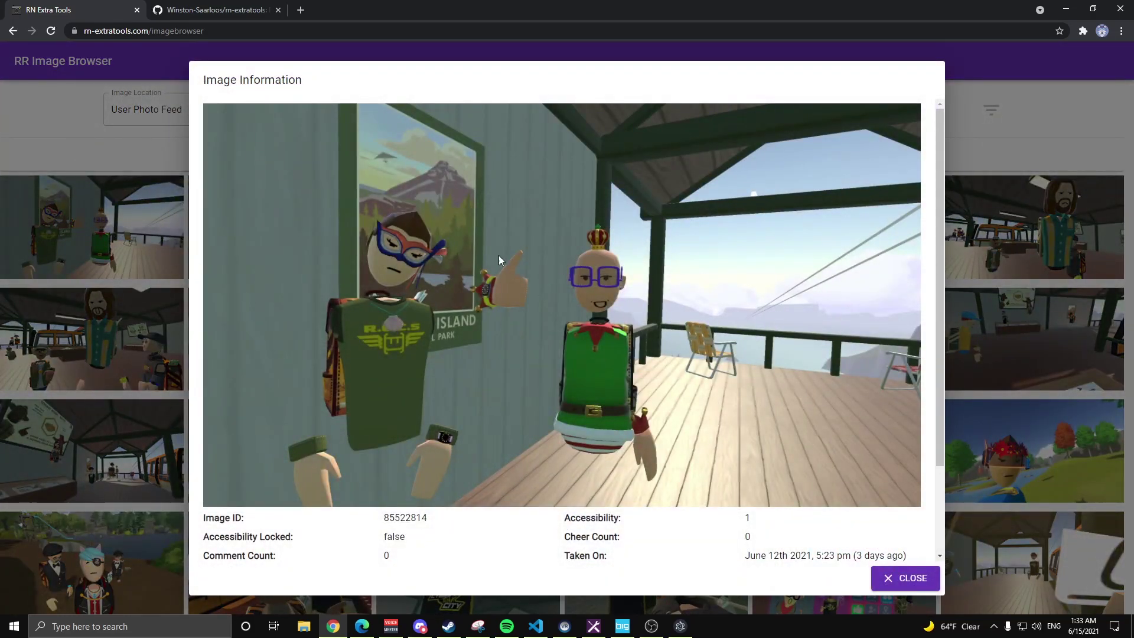
{"action": "scroll", "coordinate": [407, 328], "scroll_direction": "down", "scroll_amount": 2}
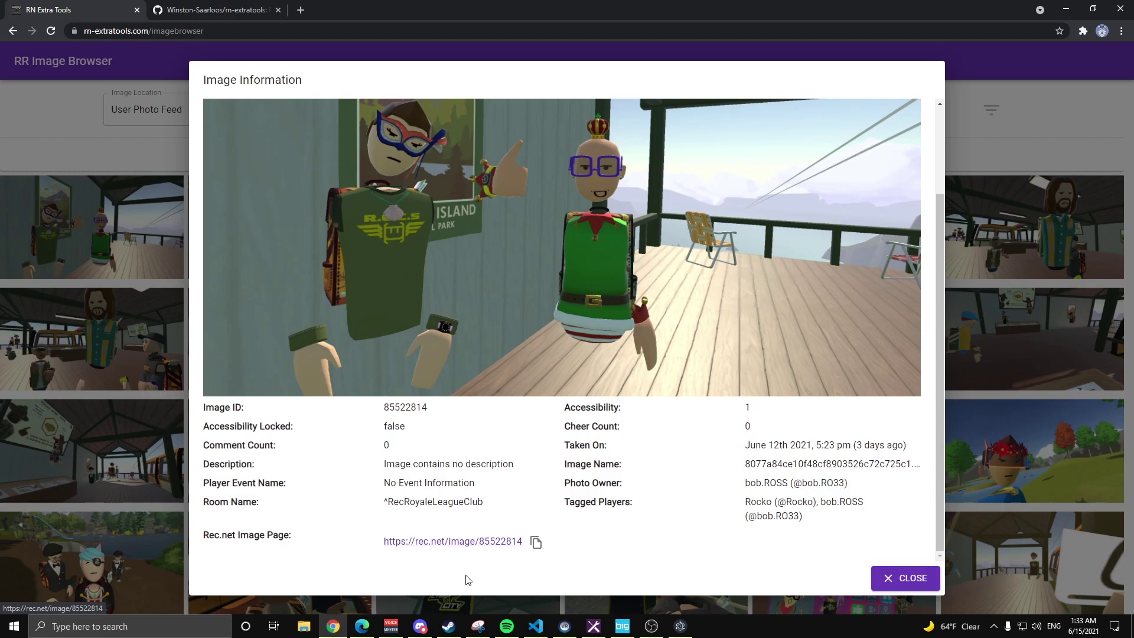
{"action": "left_click", "coordinate": [537, 545]}
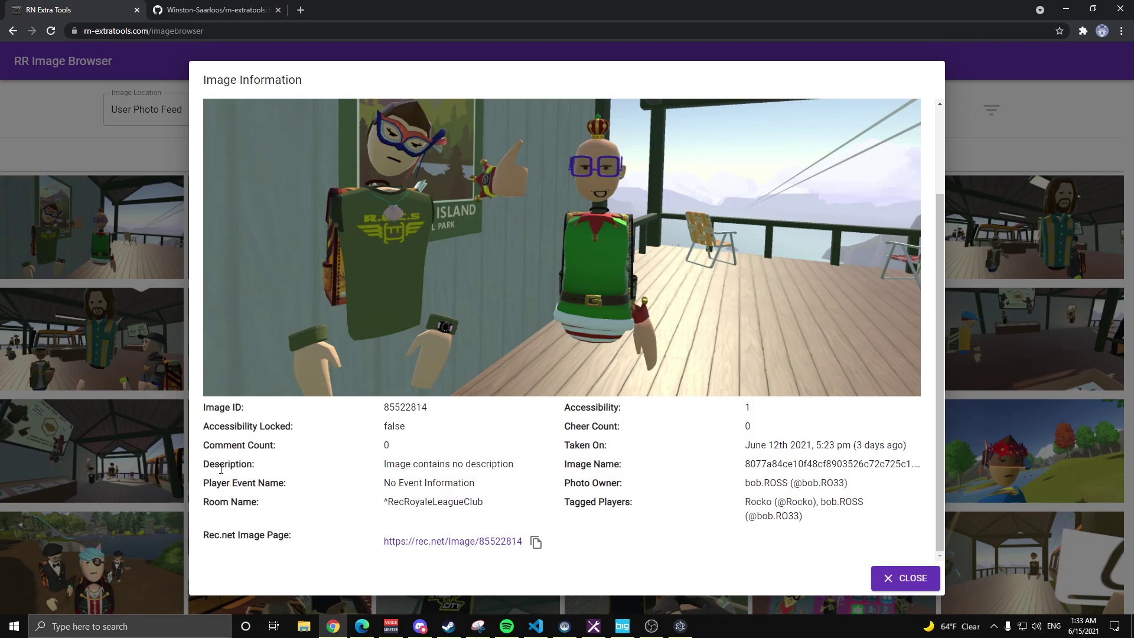
{"action": "left_click", "coordinate": [158, 437]}
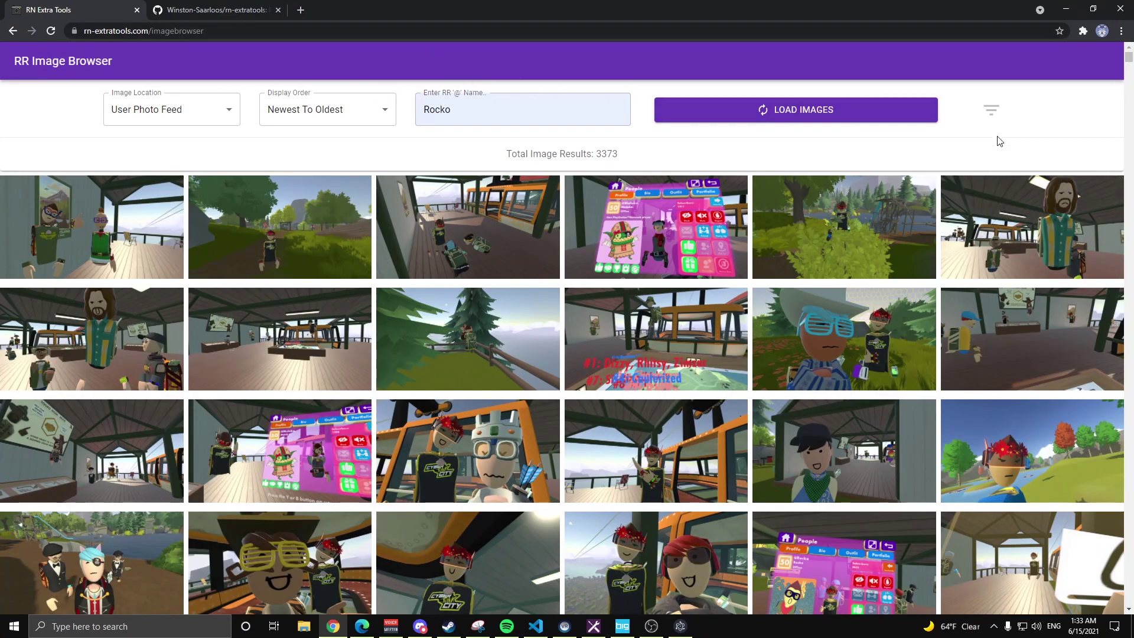
Step: Open Advanced Filters with its criteria type list, and minimize the local Edge development copy
{"action": "left_click", "coordinate": [992, 115]}
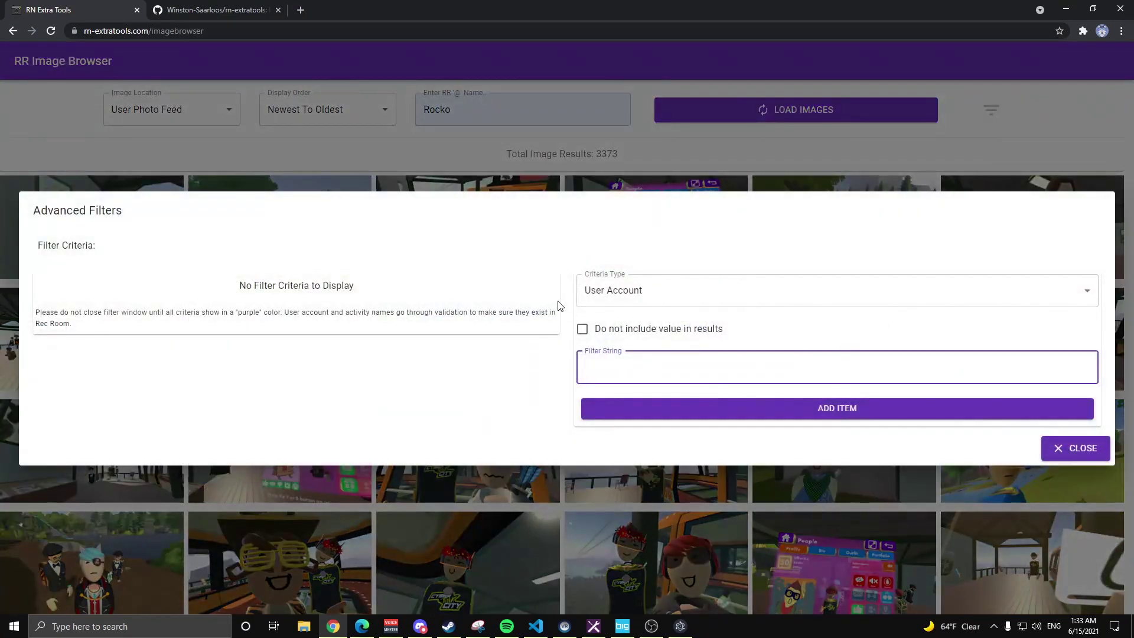
{"action": "left_click", "coordinate": [621, 294]}
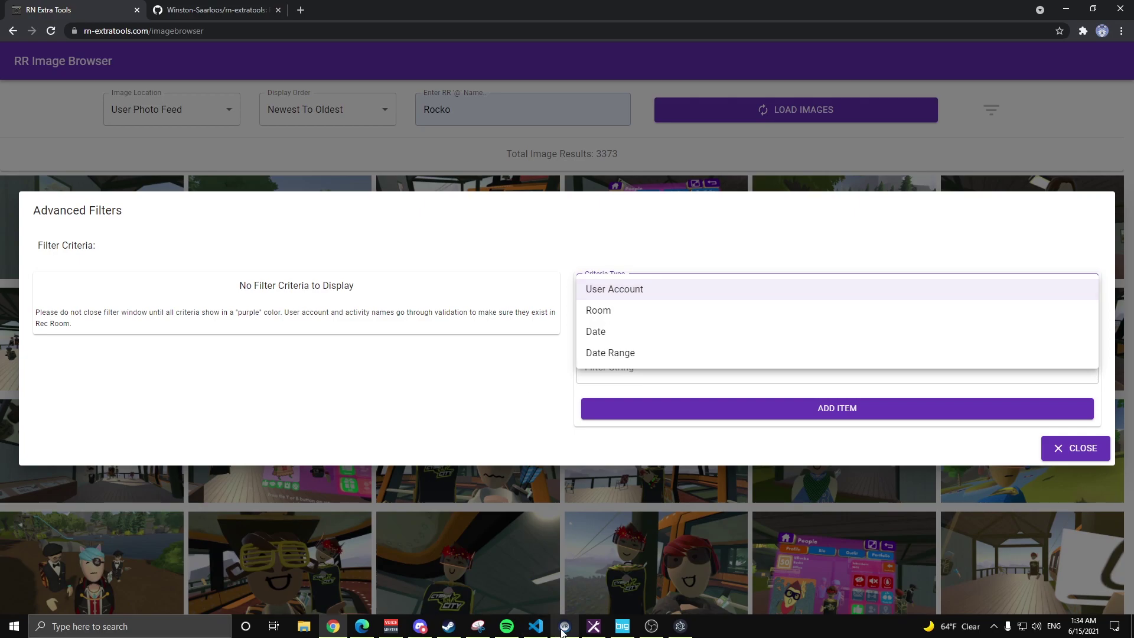
{"action": "left_click", "coordinate": [369, 626]}
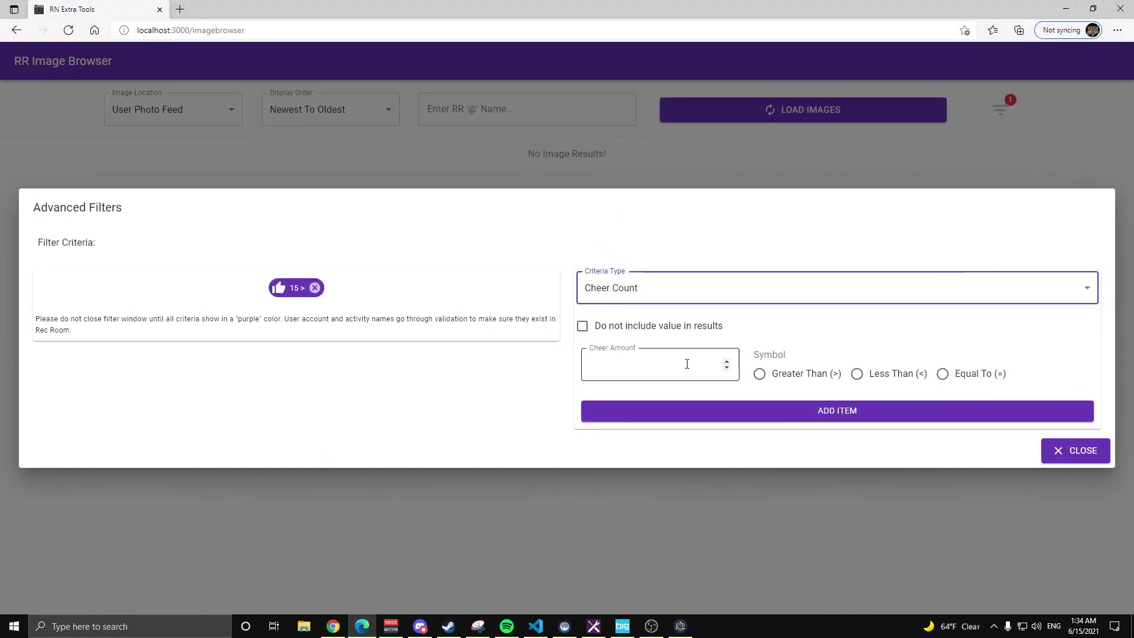
{"action": "left_click", "coordinate": [641, 291]}
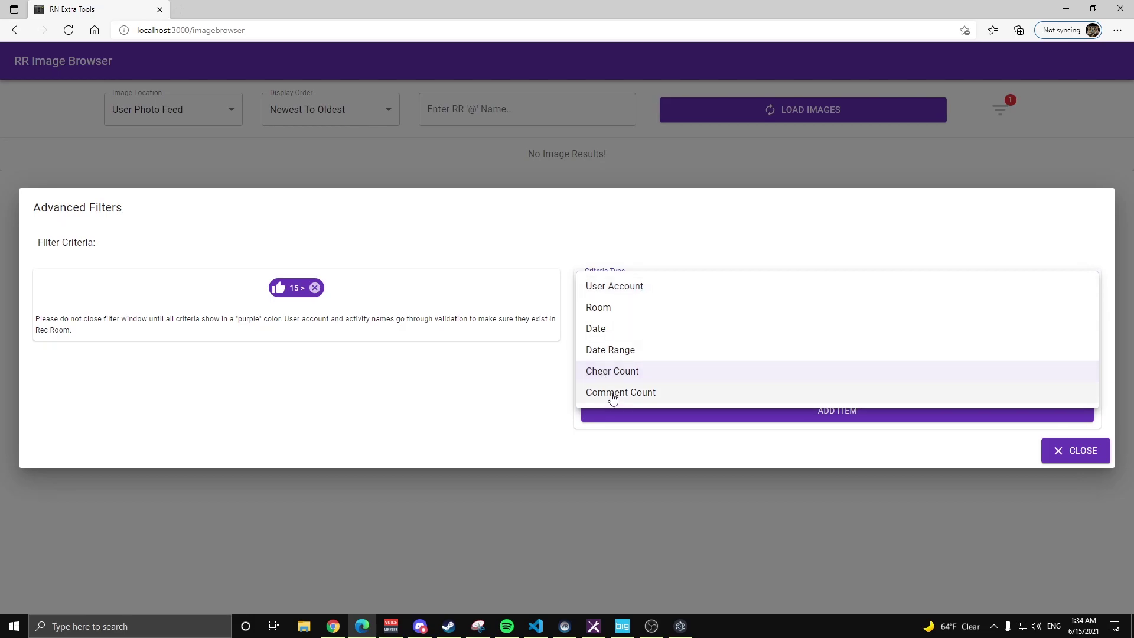
{"action": "left_click", "coordinate": [1066, 8]}
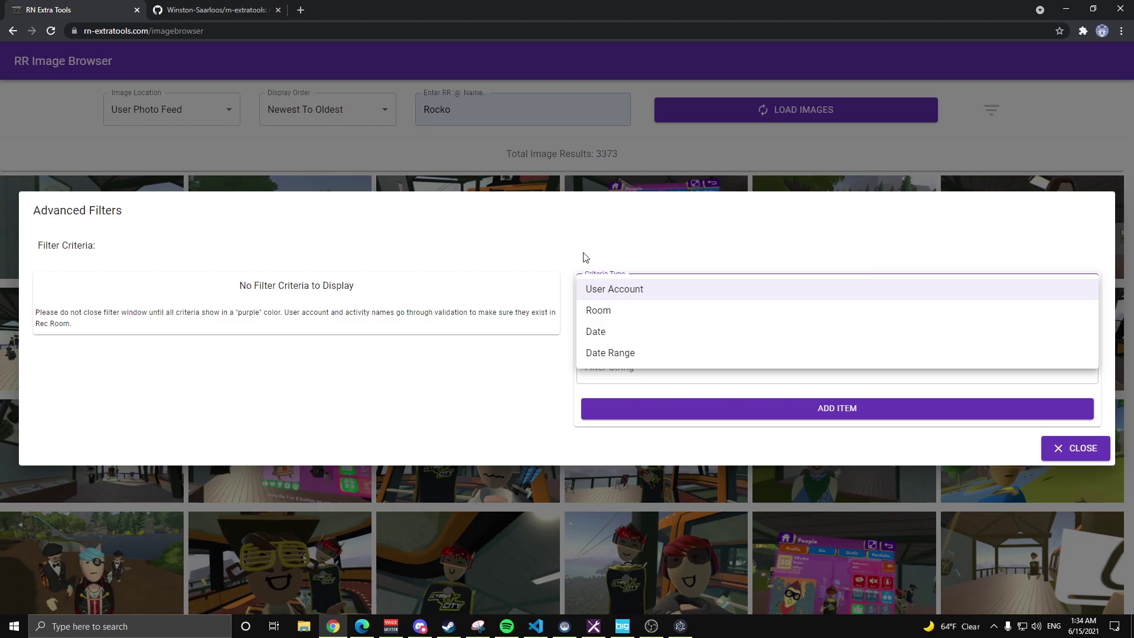
Step: Set Criteria Type to User Account and add the first account as a filter
{"action": "left_click", "coordinate": [612, 290]}
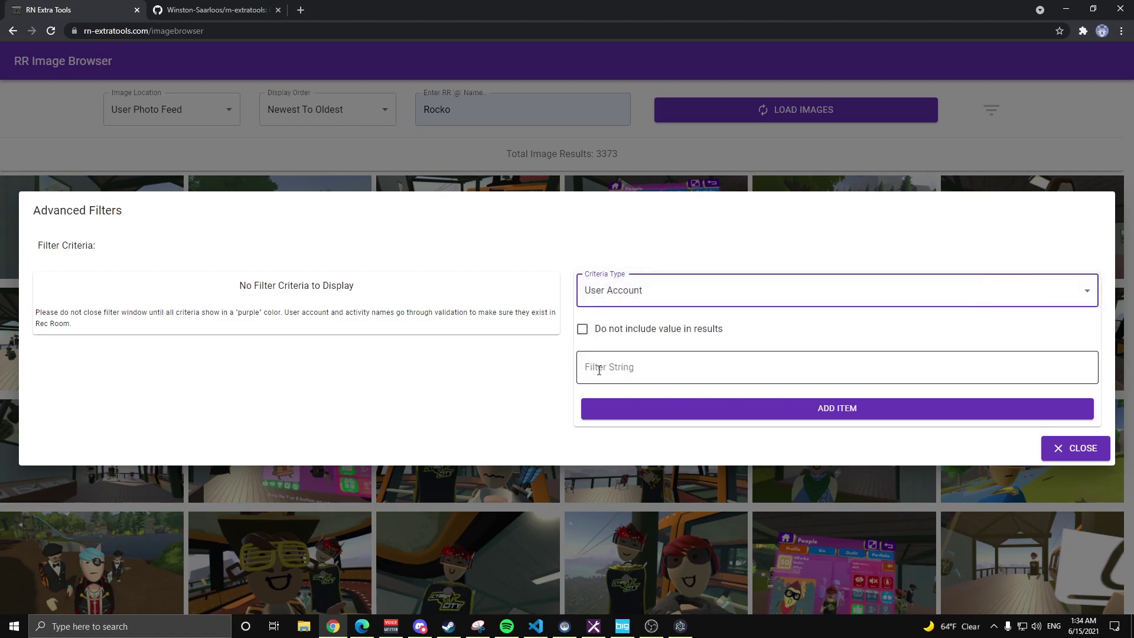
{"action": "left_click", "coordinate": [617, 362]}
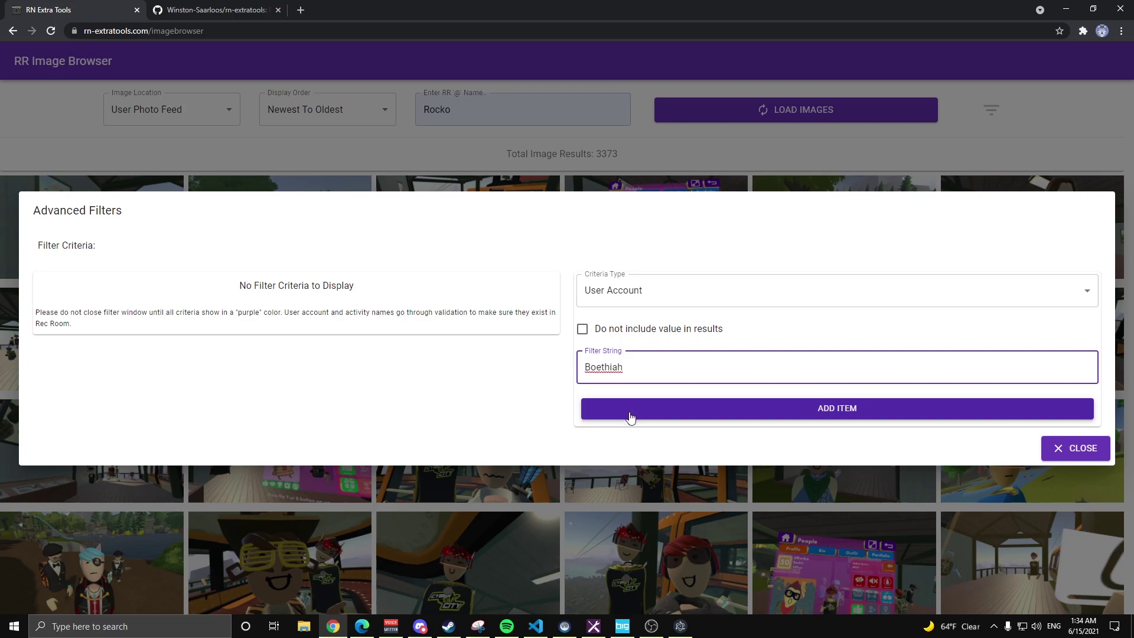
{"action": "left_click", "coordinate": [591, 411]}
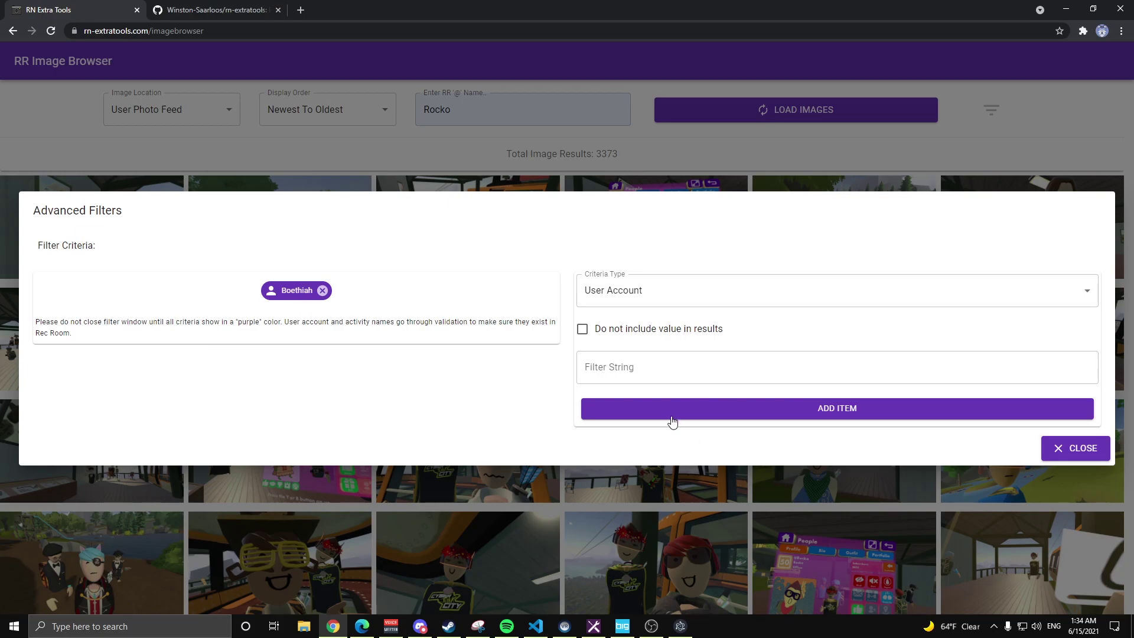
Step: Add a second account, delete its INVALID VALUE chip, and reload to get 228 images
{"action": "left_click", "coordinate": [621, 371]}
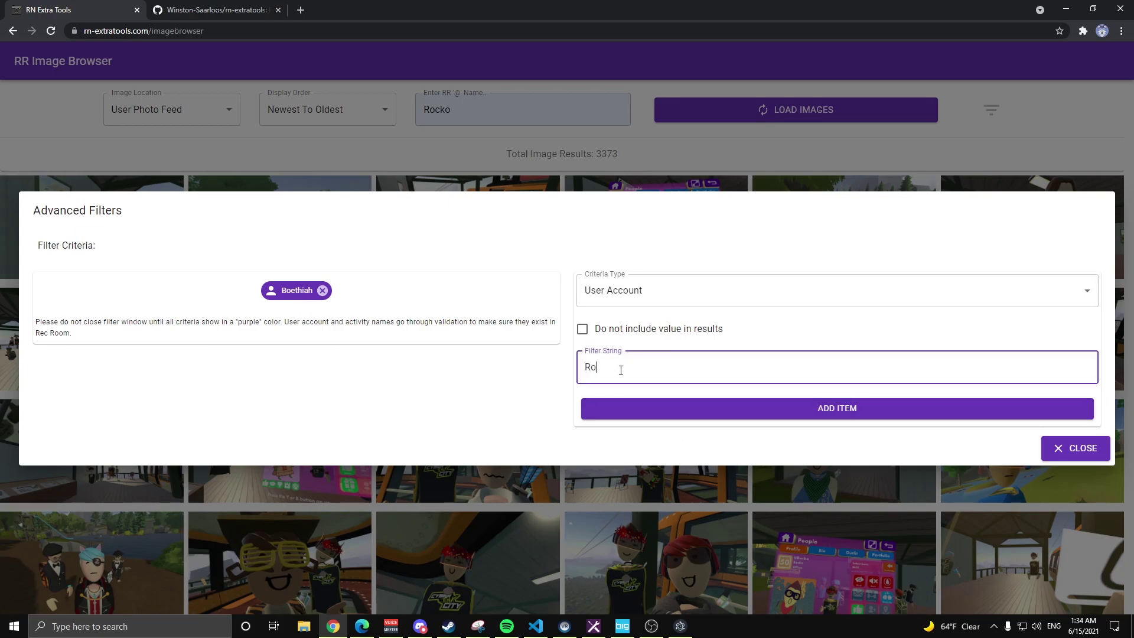
{"action": "left_click", "coordinate": [617, 408]}
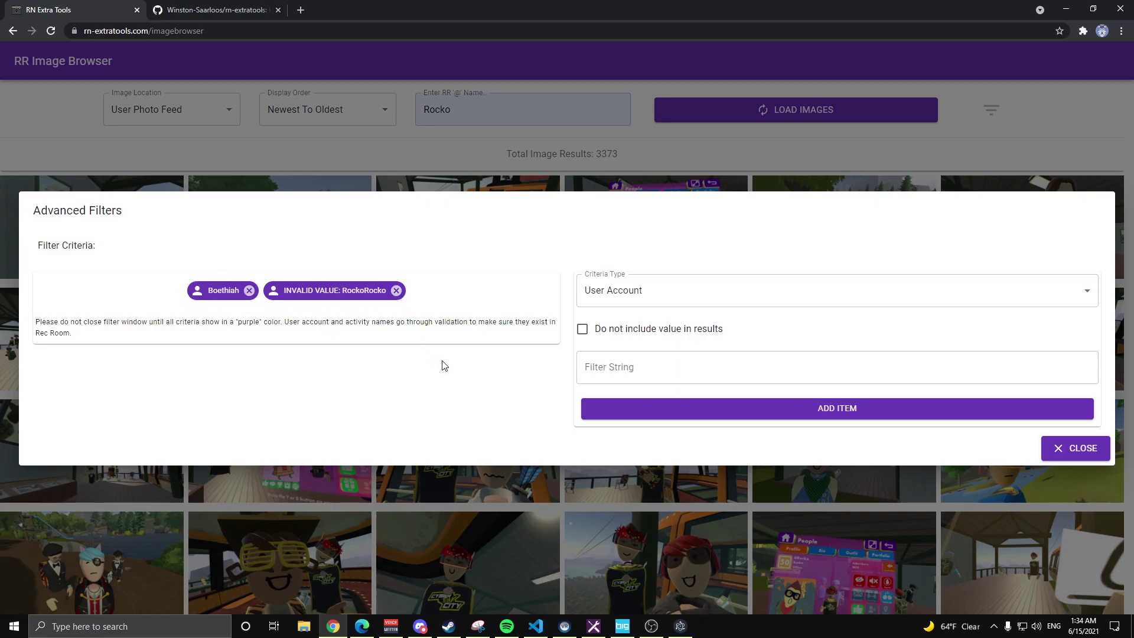
{"action": "left_click", "coordinate": [573, 513]}
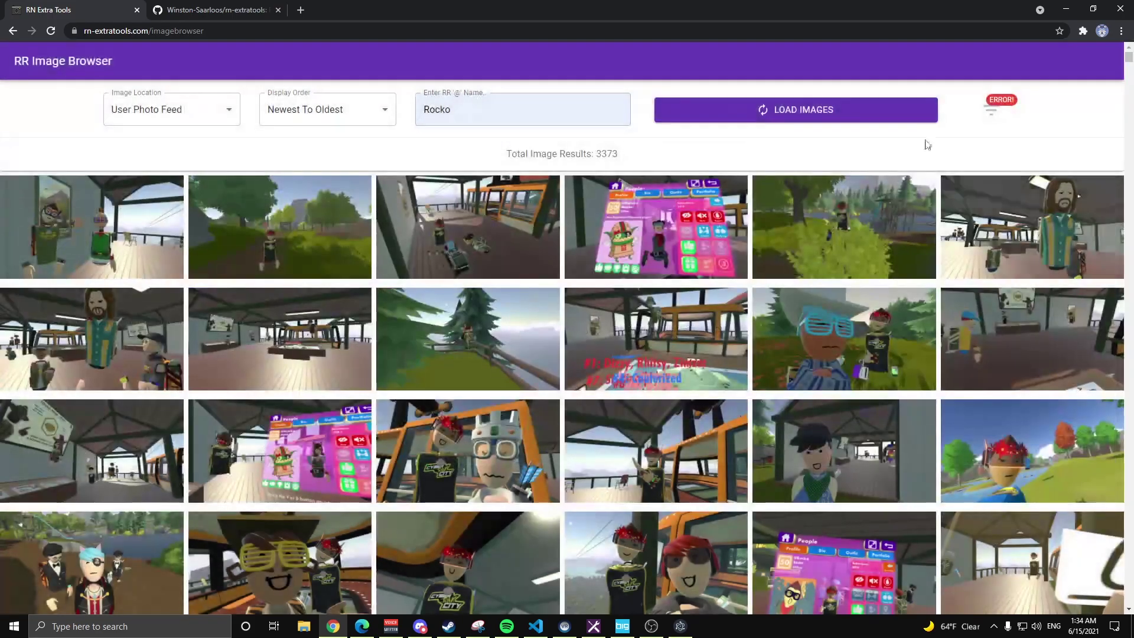
{"action": "left_click", "coordinate": [993, 109]}
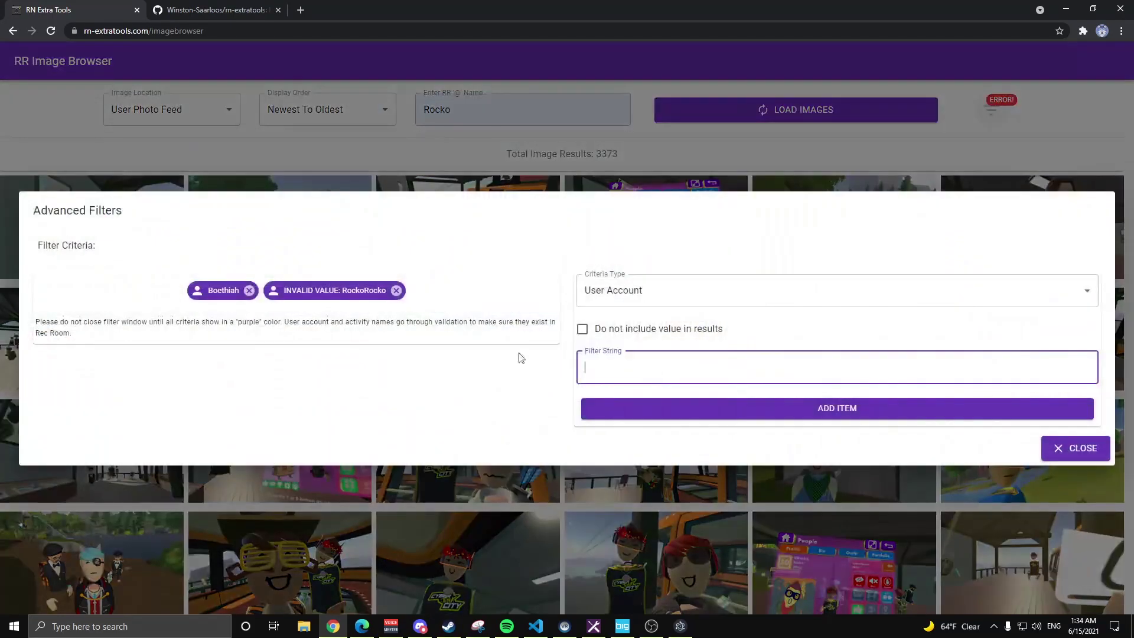
{"action": "left_click", "coordinate": [395, 292]}
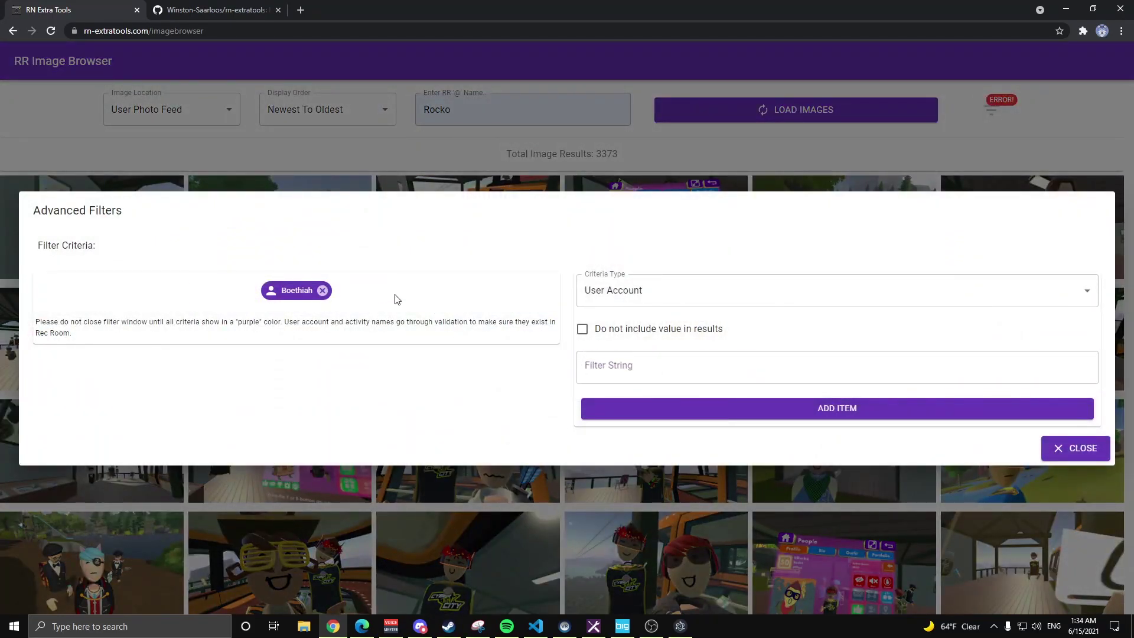
{"action": "left_click", "coordinate": [654, 158]}
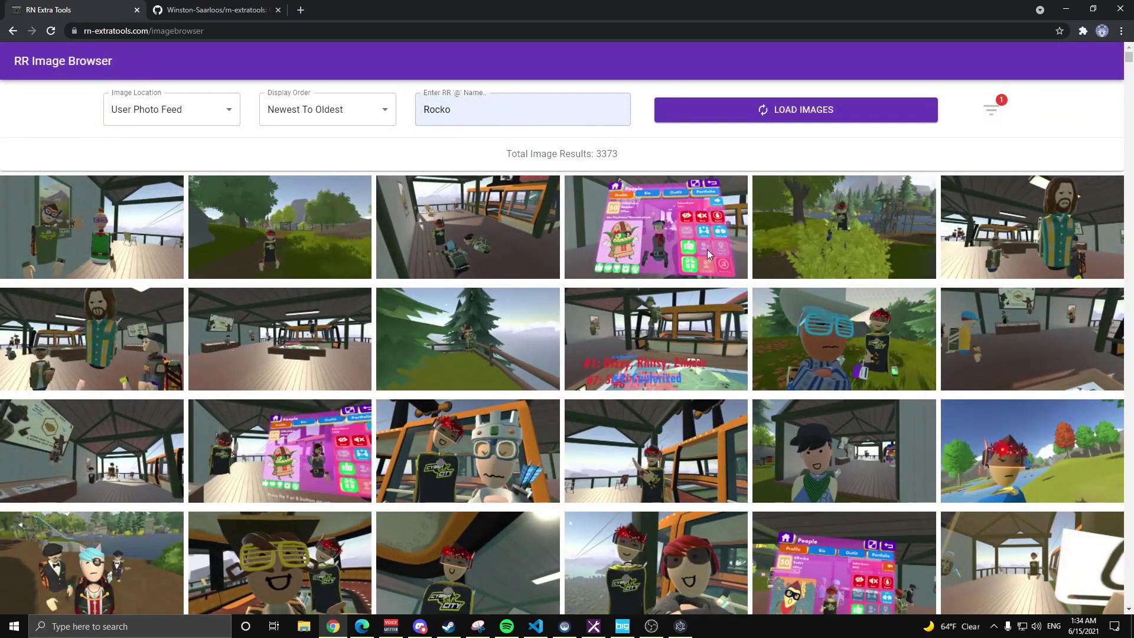
{"action": "left_click", "coordinate": [792, 109]}
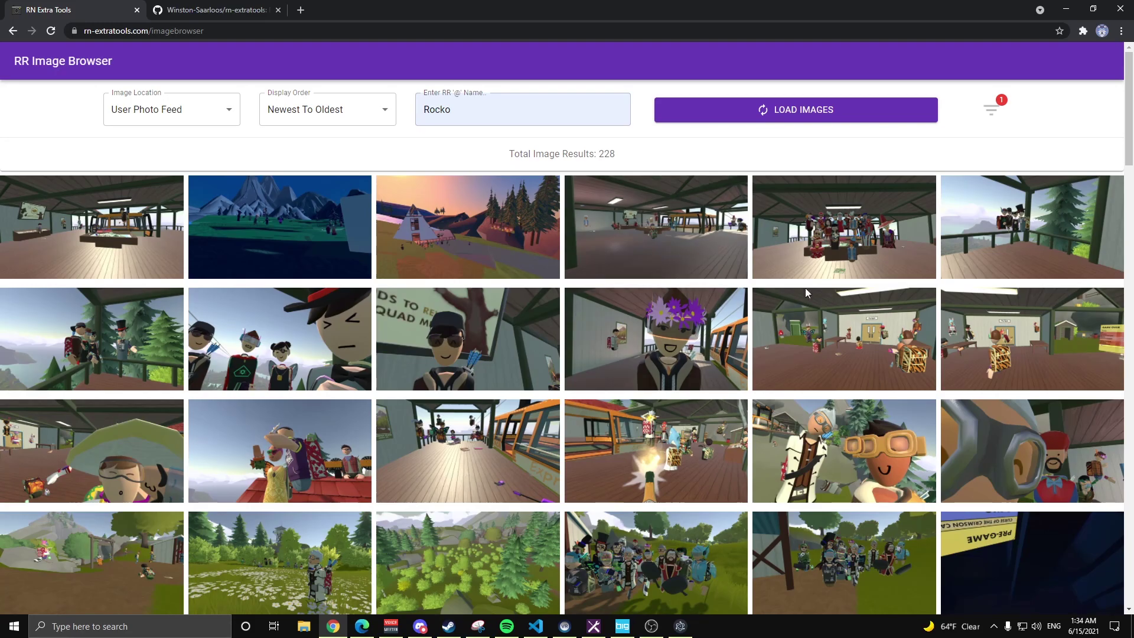
Step: Add a User Account filter marked 'Do not include value in results' and reload to 184 images
{"action": "left_click", "coordinate": [992, 109]}
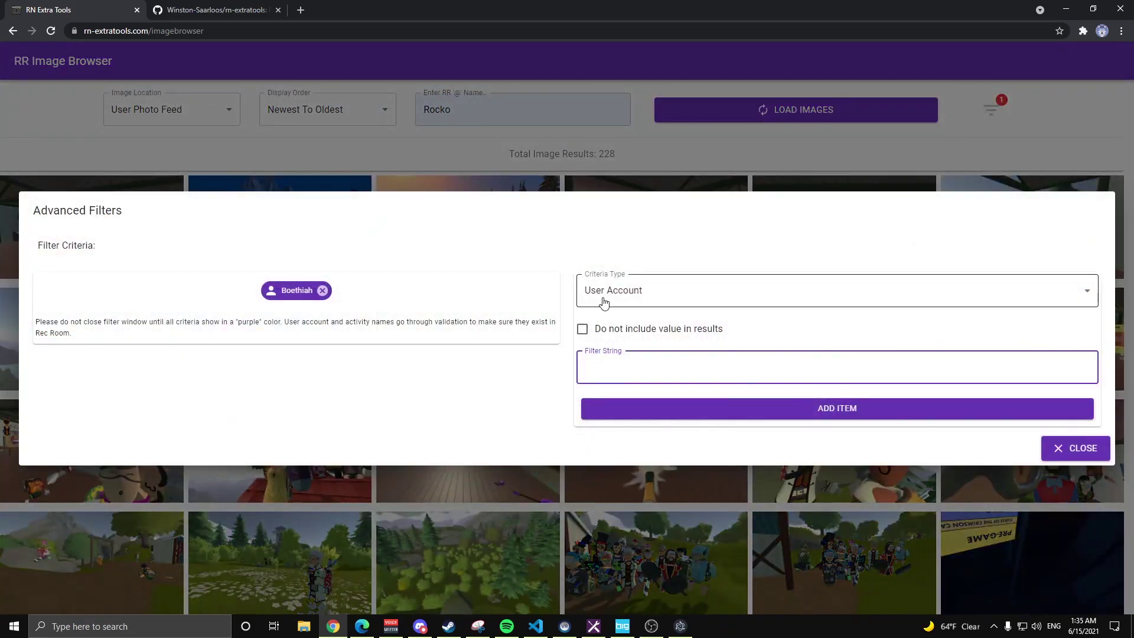
{"action": "left_click", "coordinate": [592, 329]}
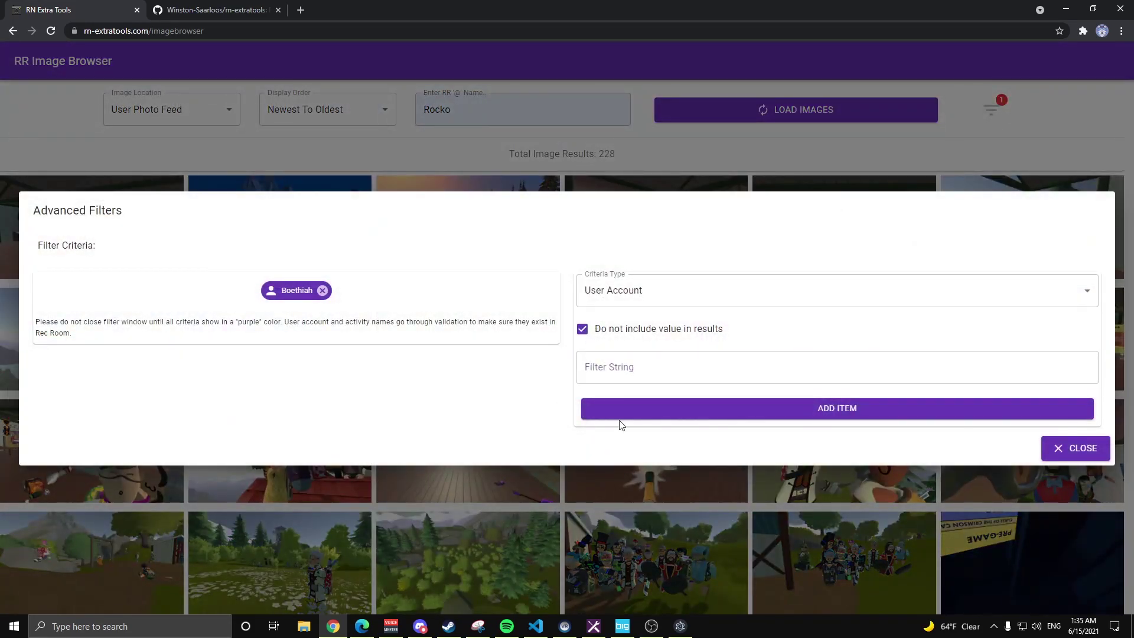
{"action": "left_click", "coordinate": [610, 363]}
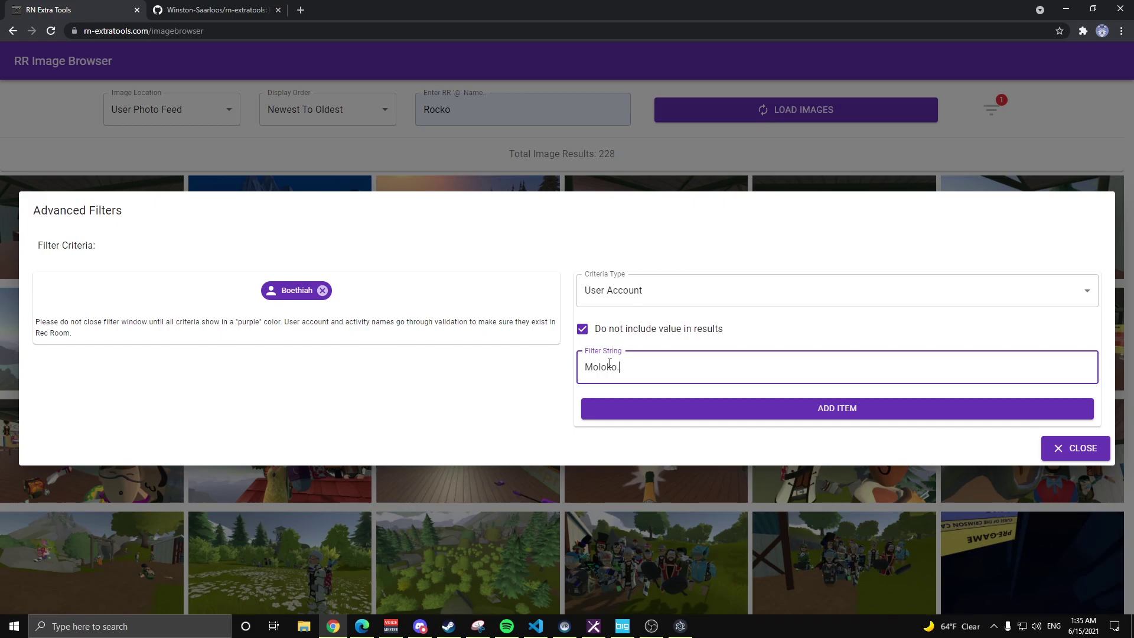
{"action": "left_click", "coordinate": [615, 409]}
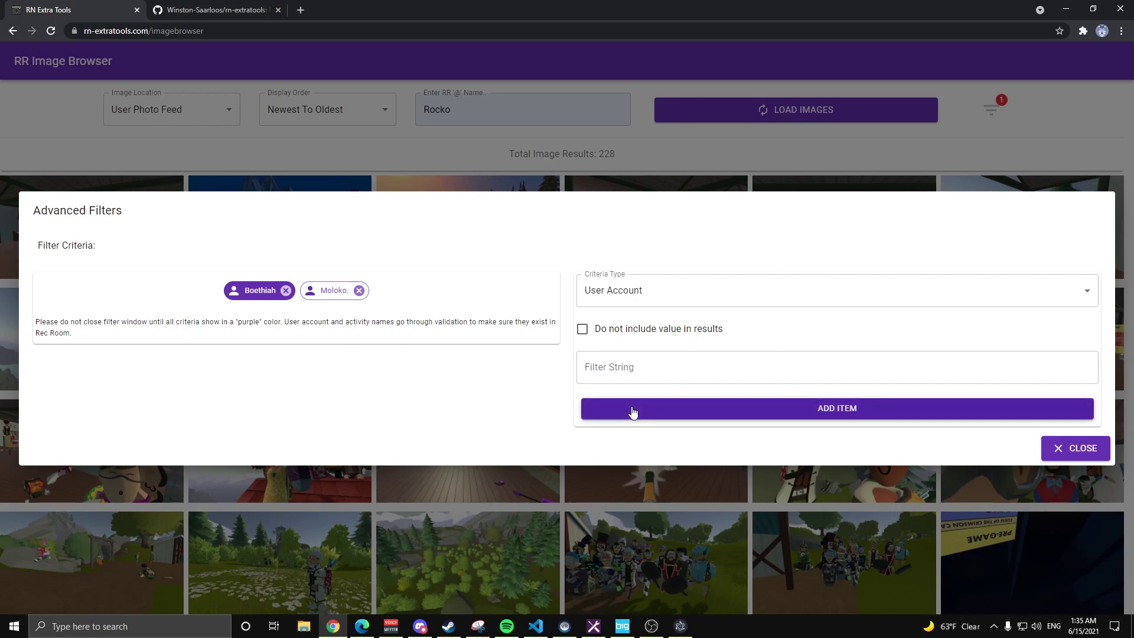
{"action": "left_click", "coordinate": [566, 165]}
{"action": "left_click", "coordinate": [865, 119]}
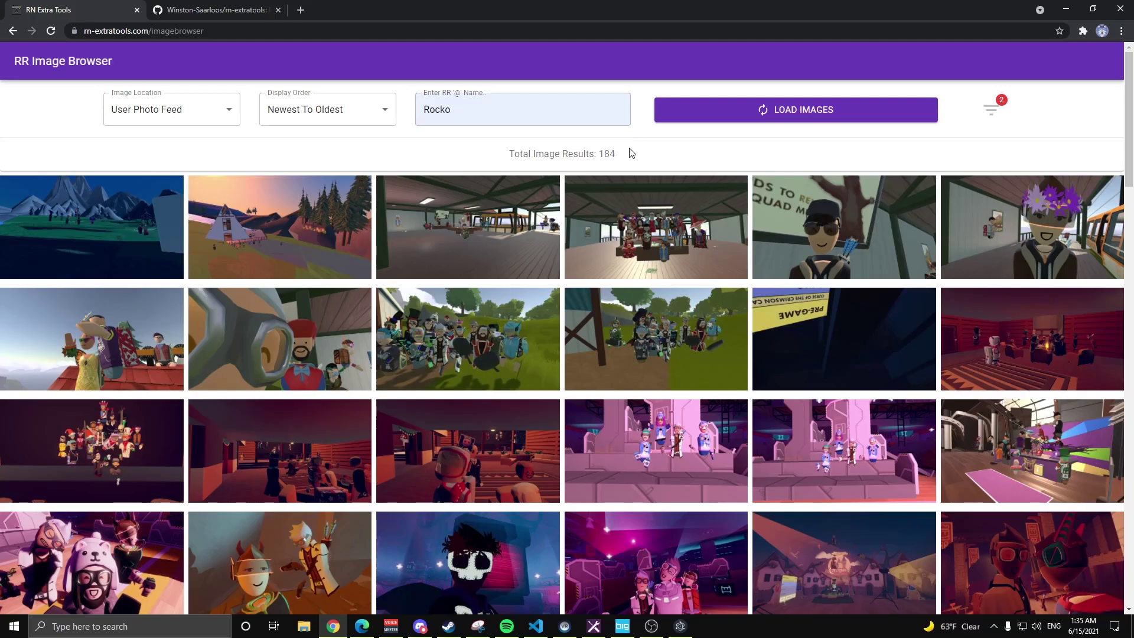
Step: Add a Room criteria filter for 'RecRoyaleSquads' and reload, leaving 10 image results
{"action": "left_click", "coordinate": [992, 110]}
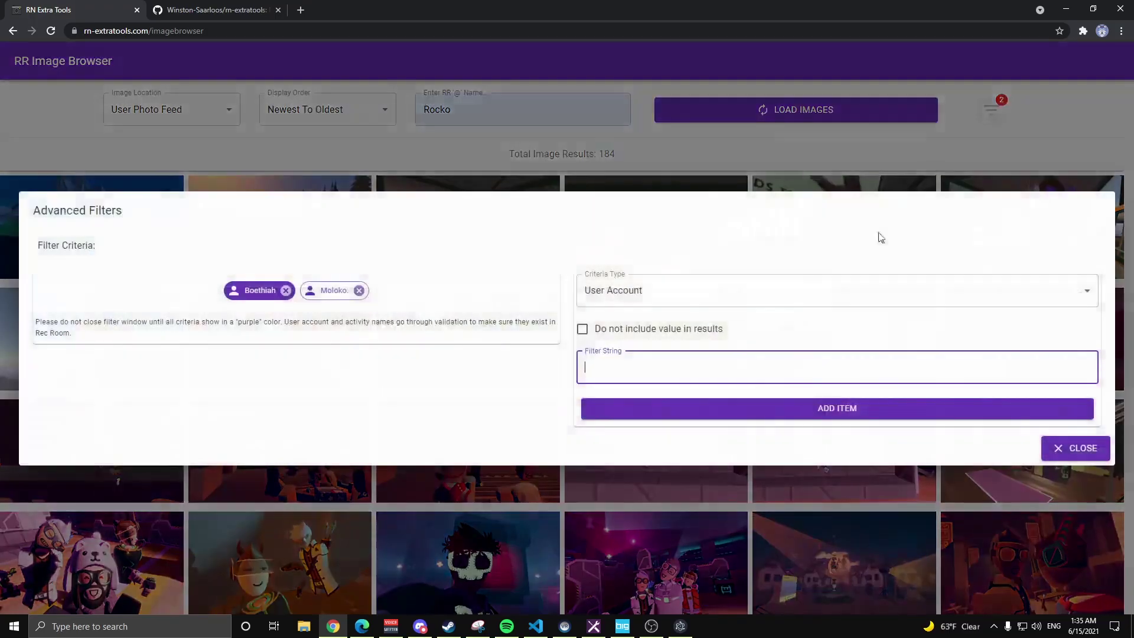
{"action": "left_click", "coordinate": [609, 298]}
{"action": "left_click", "coordinate": [608, 311]}
{"action": "left_click", "coordinate": [621, 367]}
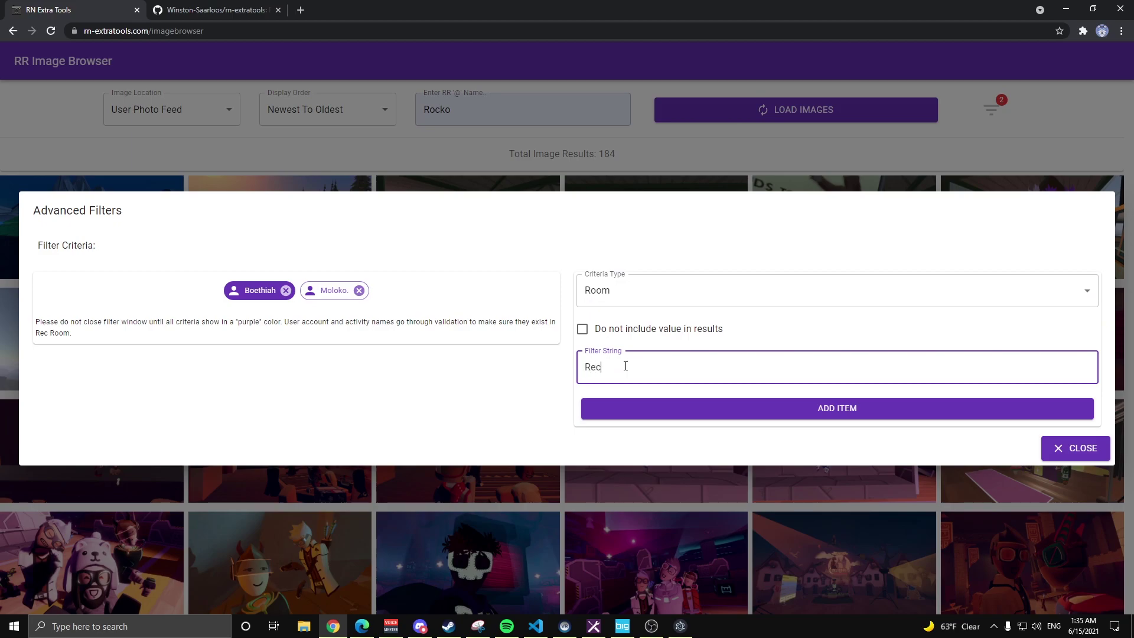
{"action": "type", "text": "RecRoyaleSquads"}
{"action": "left_click", "coordinate": [674, 406]}
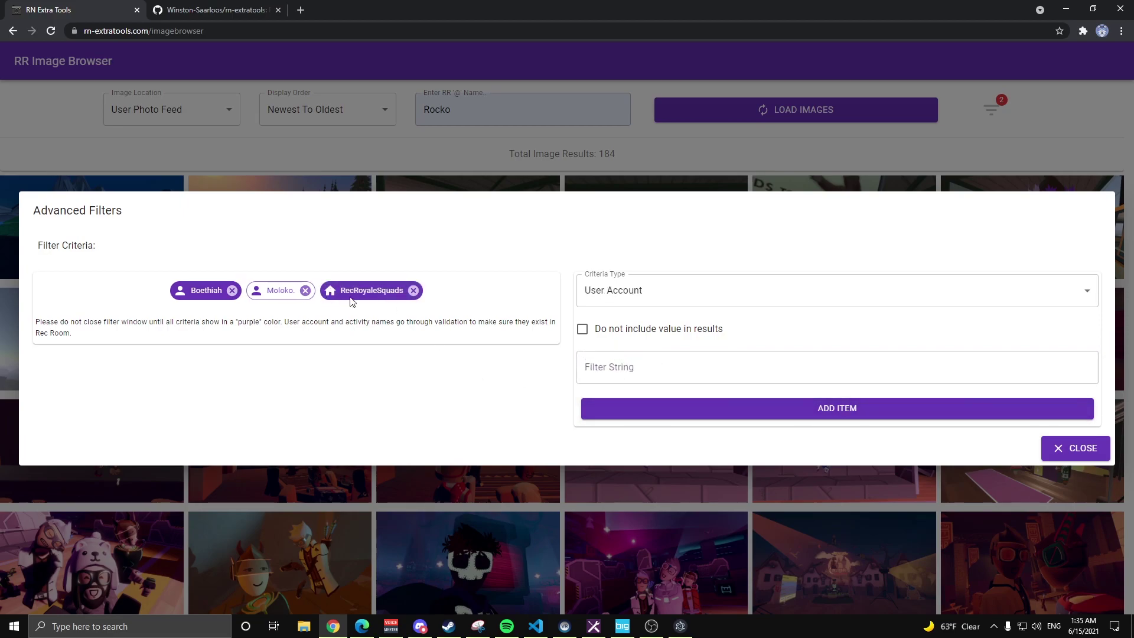
{"action": "left_click", "coordinate": [1074, 449]}
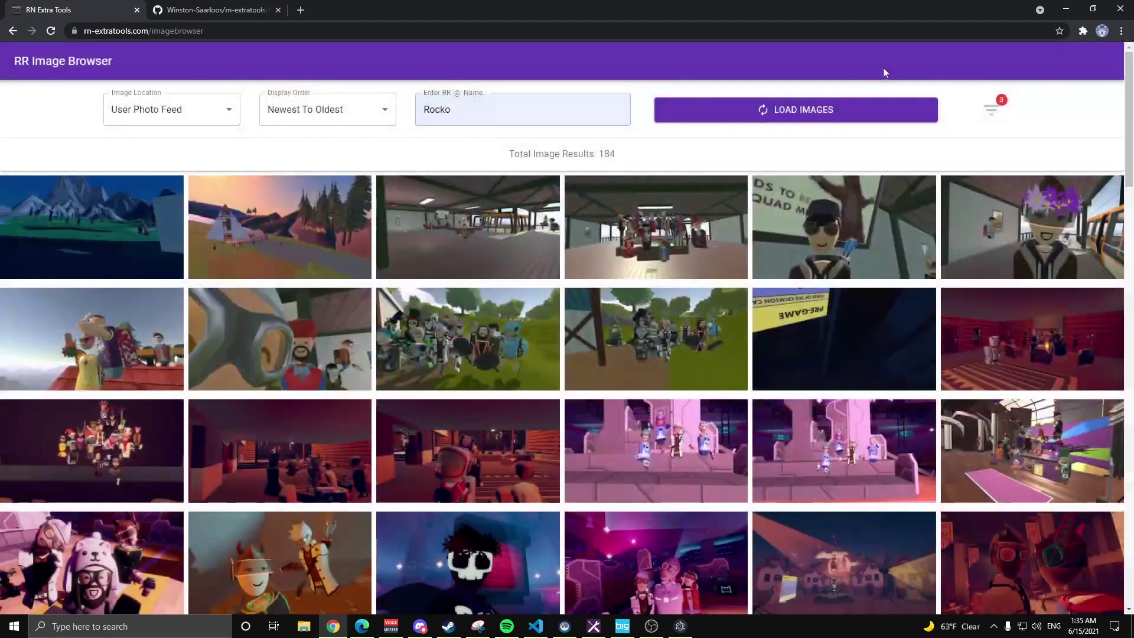
{"action": "left_click", "coordinate": [790, 111]}
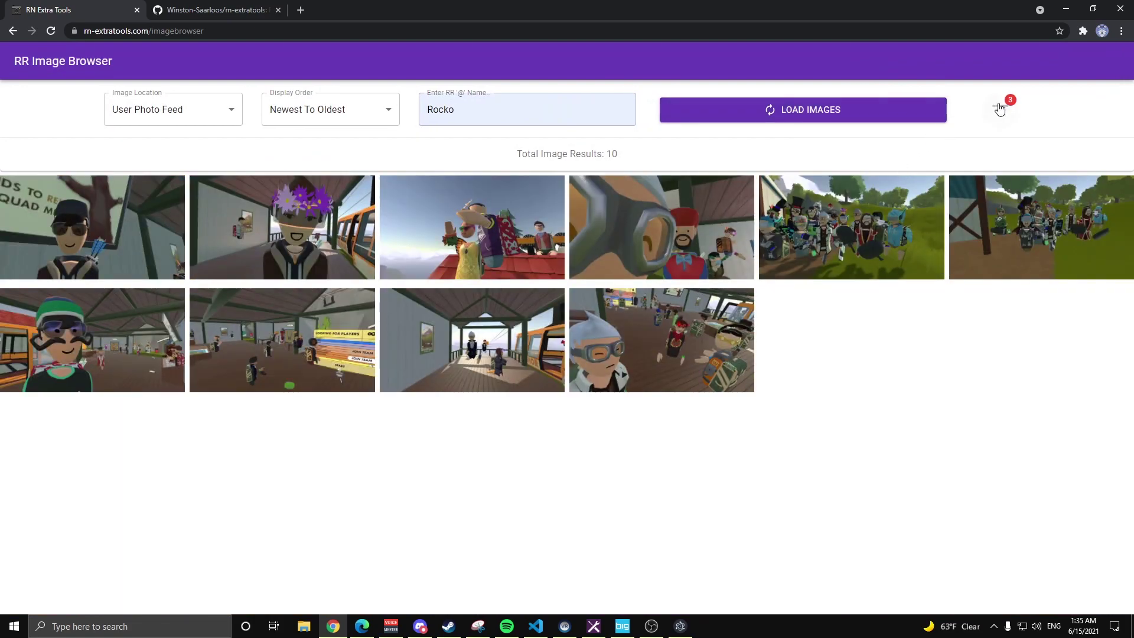
Step: Choose the Date Range criteria type with start date 01/01/2021
{"action": "left_click", "coordinate": [999, 109]}
{"action": "left_click", "coordinate": [681, 292]}
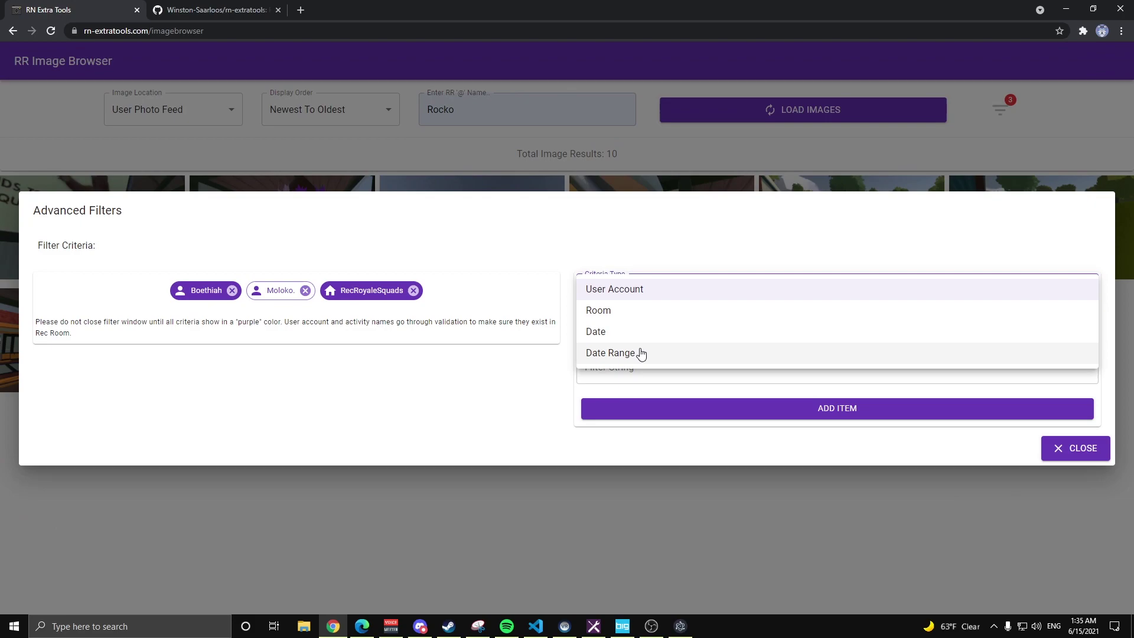
{"action": "left_click", "coordinate": [647, 351]}
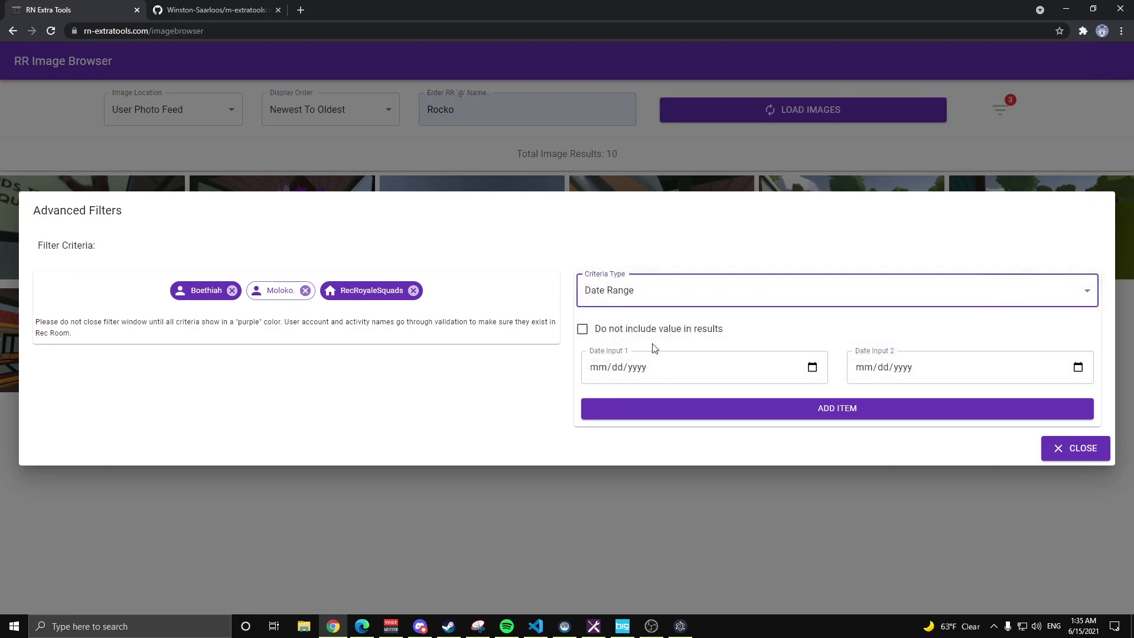
{"action": "left_click", "coordinate": [812, 368]}
{"action": "left_click", "coordinate": [616, 400]}
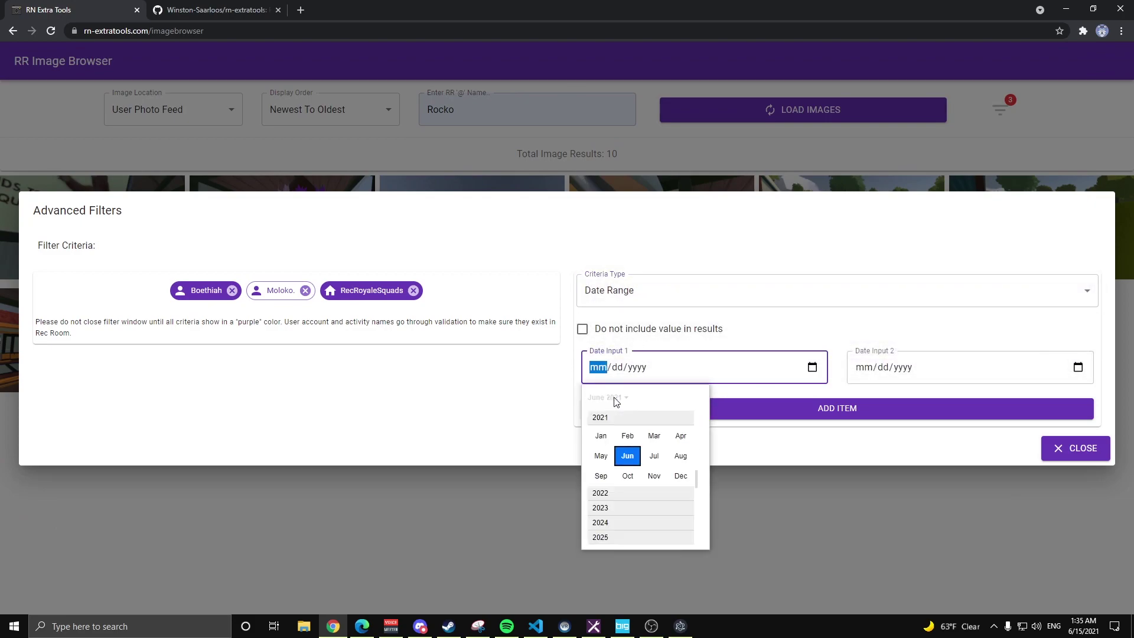
{"action": "left_click", "coordinate": [602, 438]}
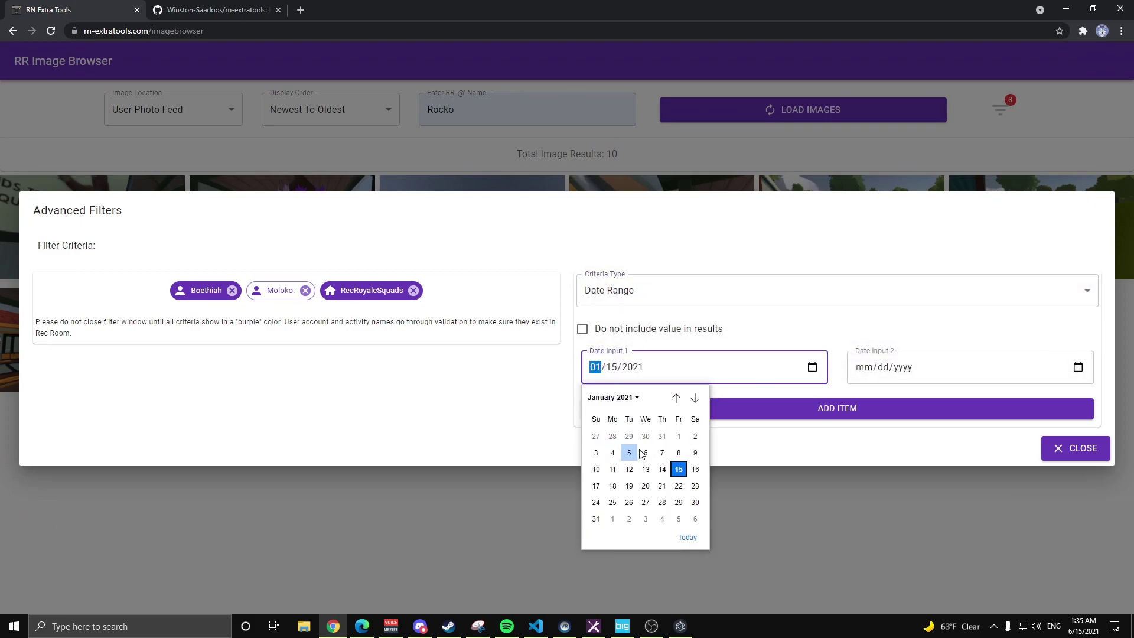
{"action": "left_click", "coordinate": [679, 437]}
Step: Set the end date to today, 06/15/2021, add the range, and reload to 6 images
{"action": "left_click", "coordinate": [1005, 369]}
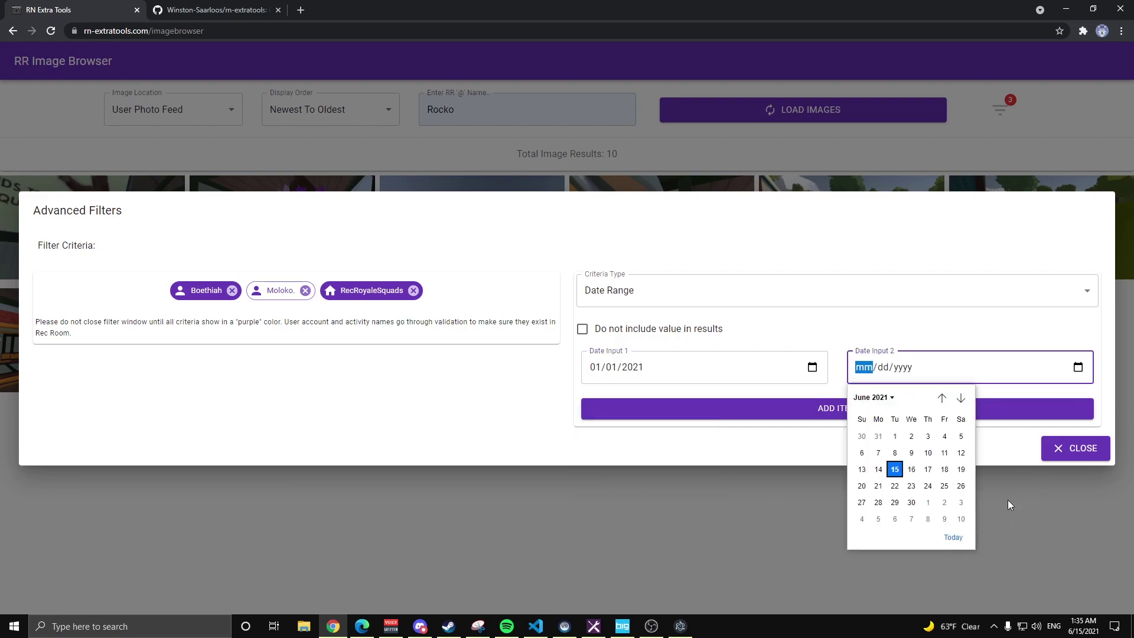
{"action": "left_click", "coordinate": [953, 538]}
{"action": "left_click", "coordinate": [888, 407]}
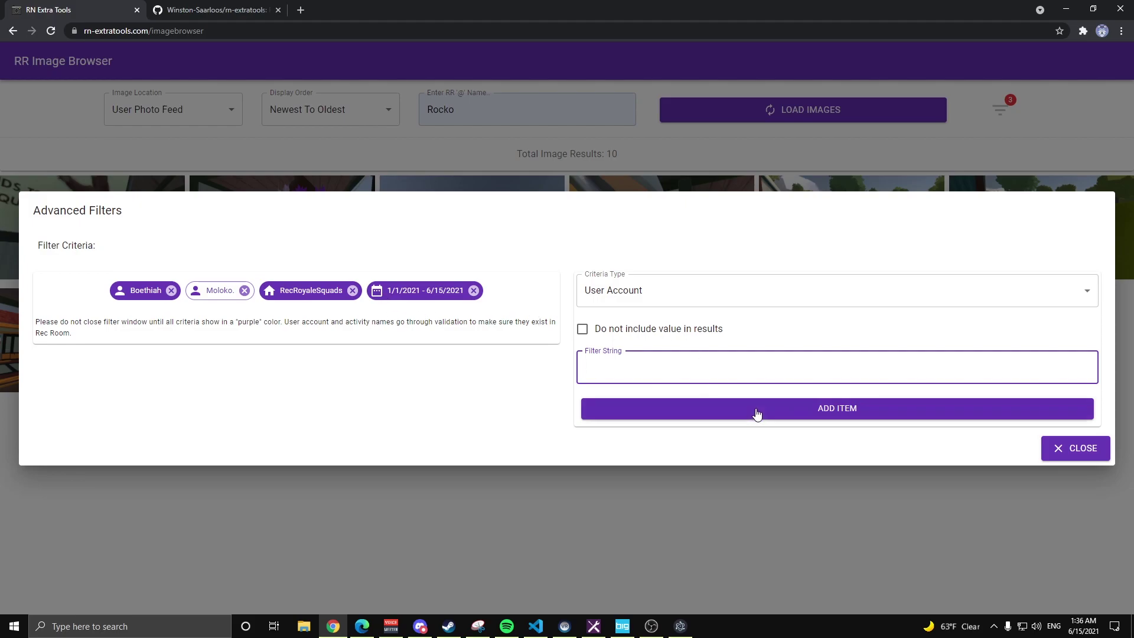
{"action": "left_click", "coordinate": [678, 503]}
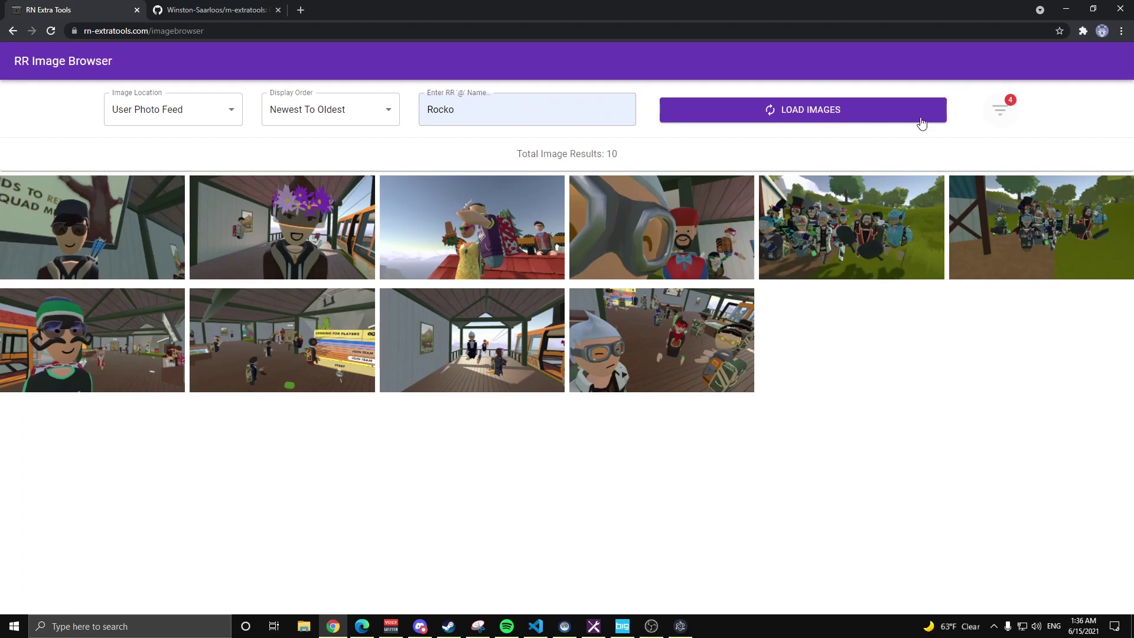
{"action": "left_click", "coordinate": [843, 111]}
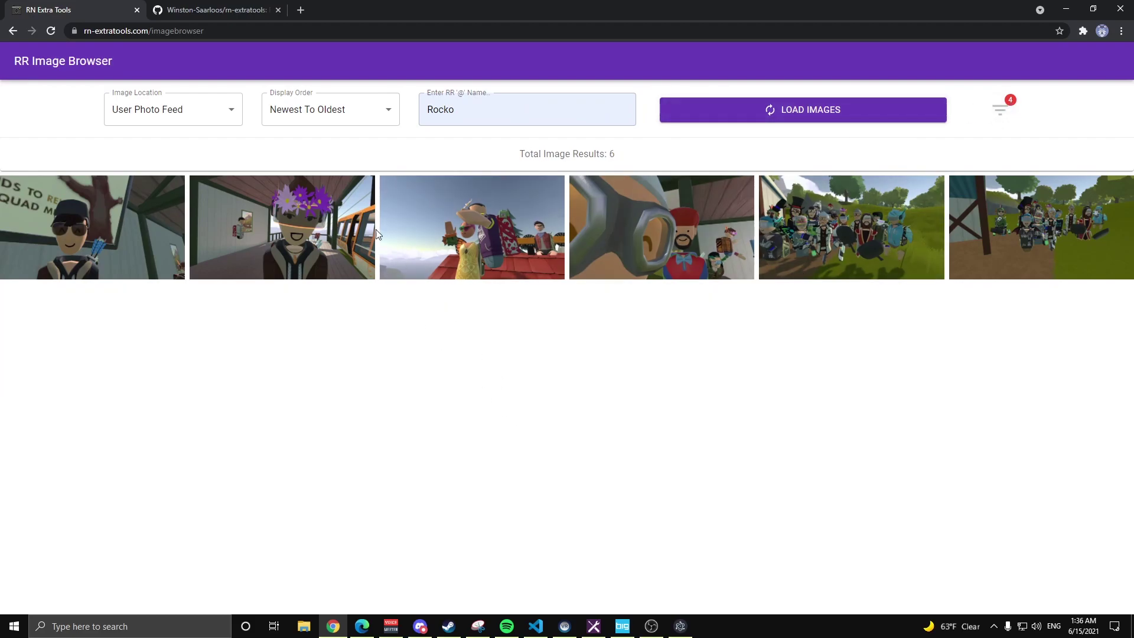
Step: Set Display Order to Highest Cheer # and reload the six photos
{"action": "left_click", "coordinate": [317, 112]}
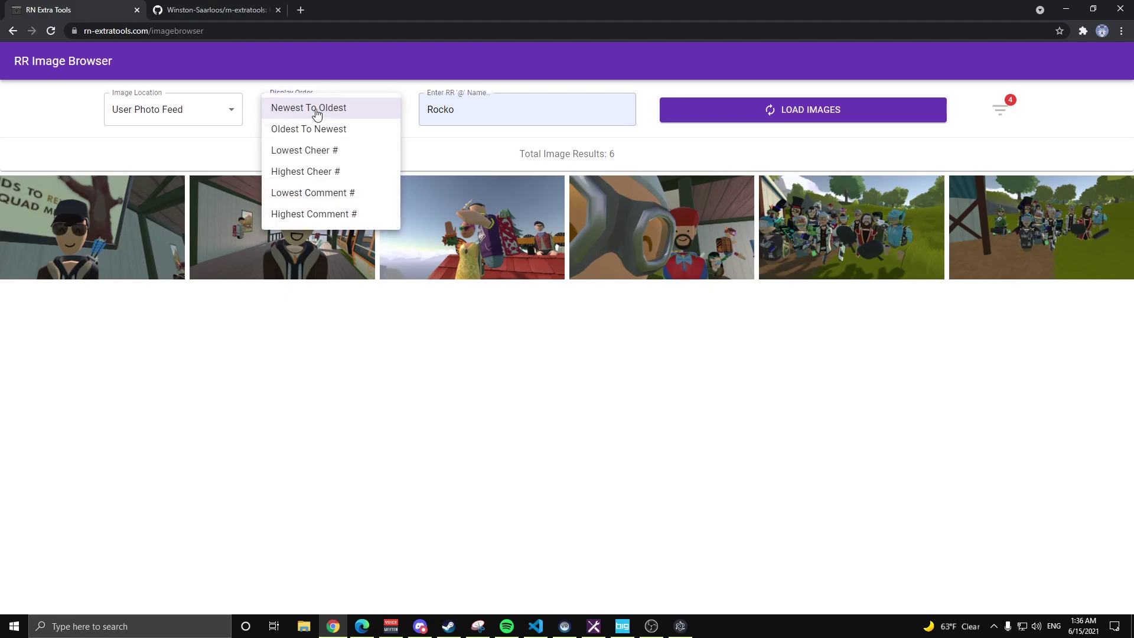
{"action": "left_click", "coordinate": [321, 172]}
{"action": "left_click", "coordinate": [750, 112]}
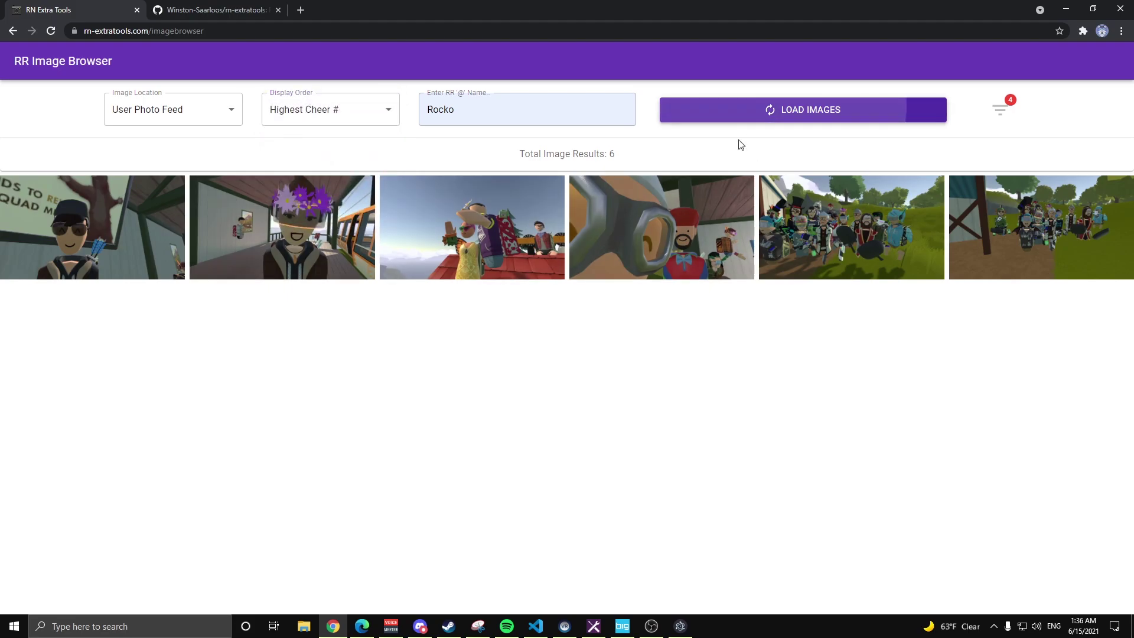
Step: Inspect the Image Information of the top 9-cheer January 2021 group photo, then close it
{"action": "left_click", "coordinate": [92, 238]}
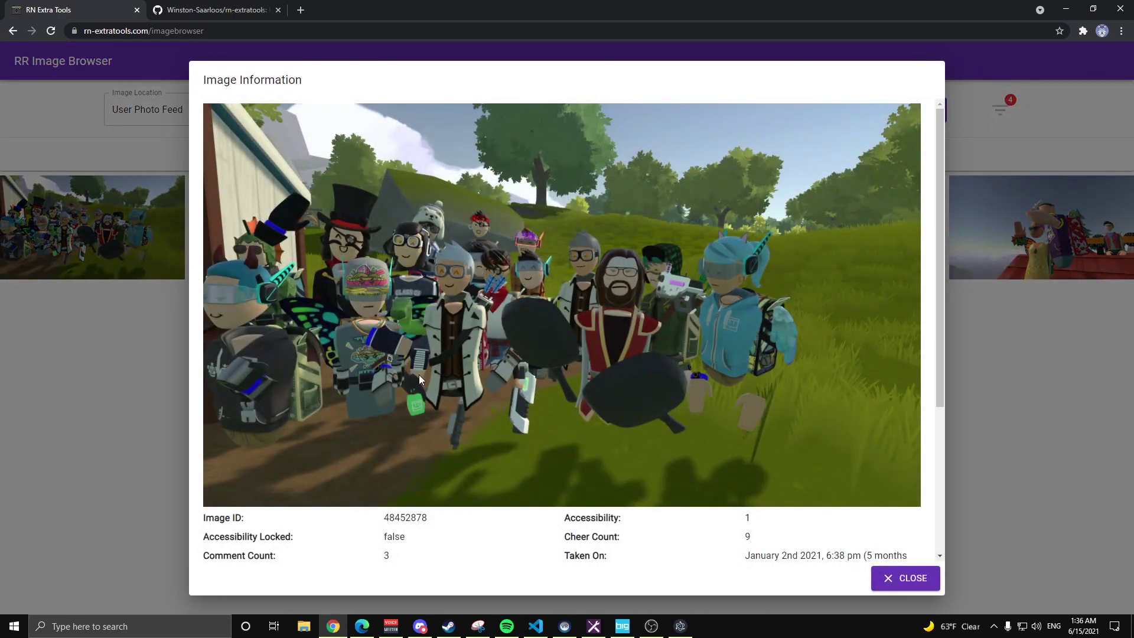
{"action": "scroll", "coordinate": [420, 375], "scroll_direction": "down", "scroll_amount": 4}
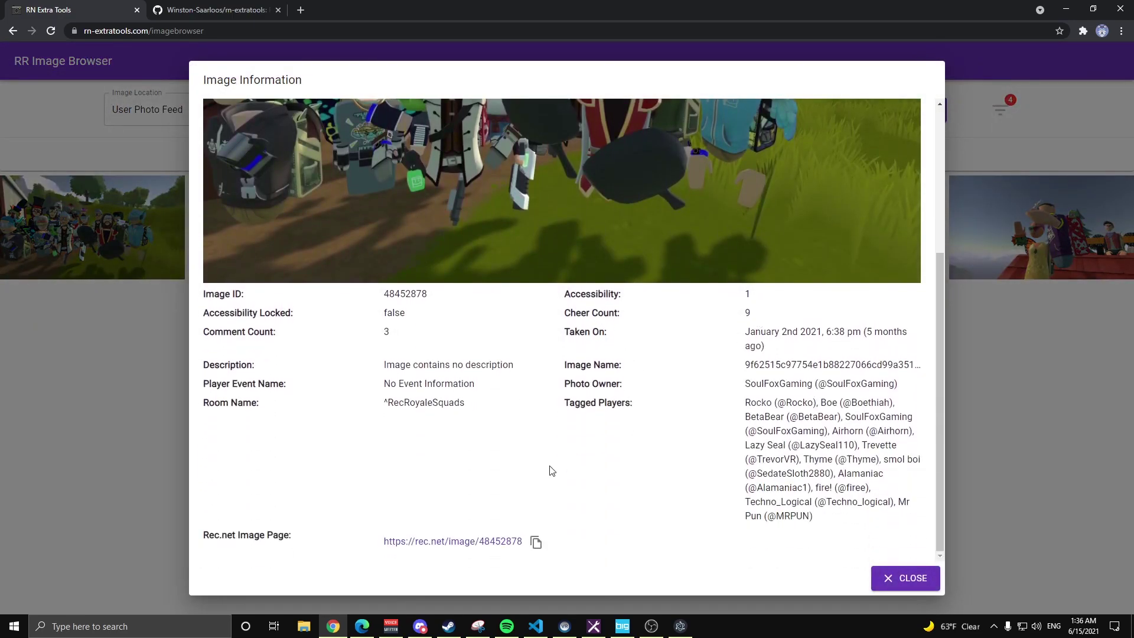
{"action": "left_click_drag", "start_coordinate": [821, 520], "coordinate": [748, 385]}
{"action": "left_click", "coordinate": [748, 385]}
{"action": "left_click", "coordinate": [1085, 391]}
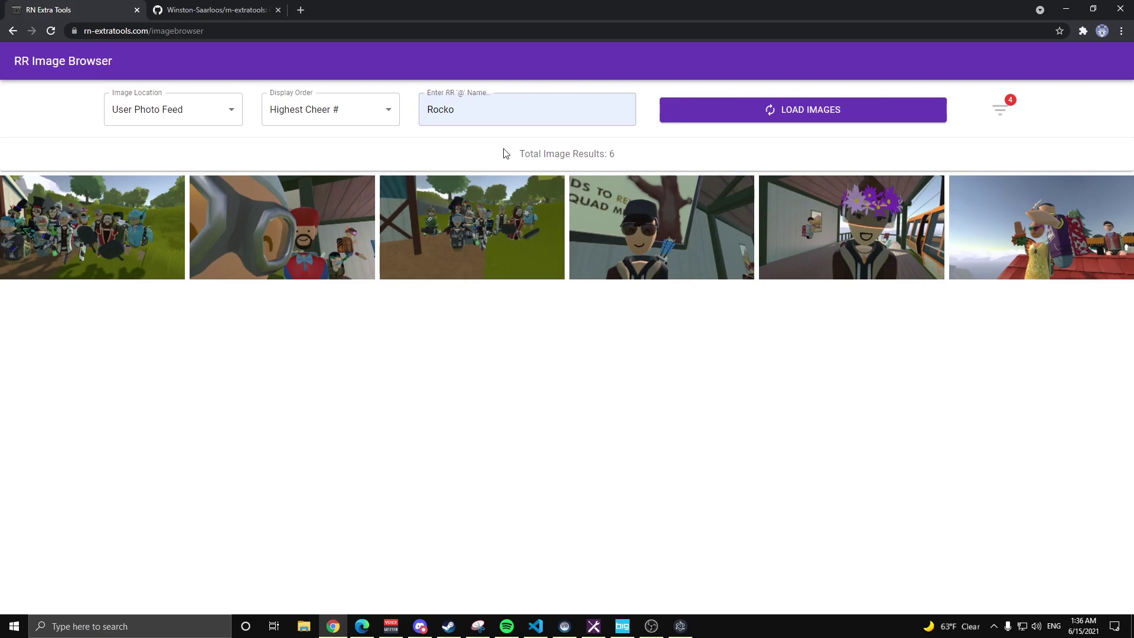
Step: Remove the Boethiah, Moloko., RecRoyaleSquads and 1/1/2021 - 6/15/2021 date filters, leaving 3373 results
{"action": "left_click", "coordinate": [999, 111]}
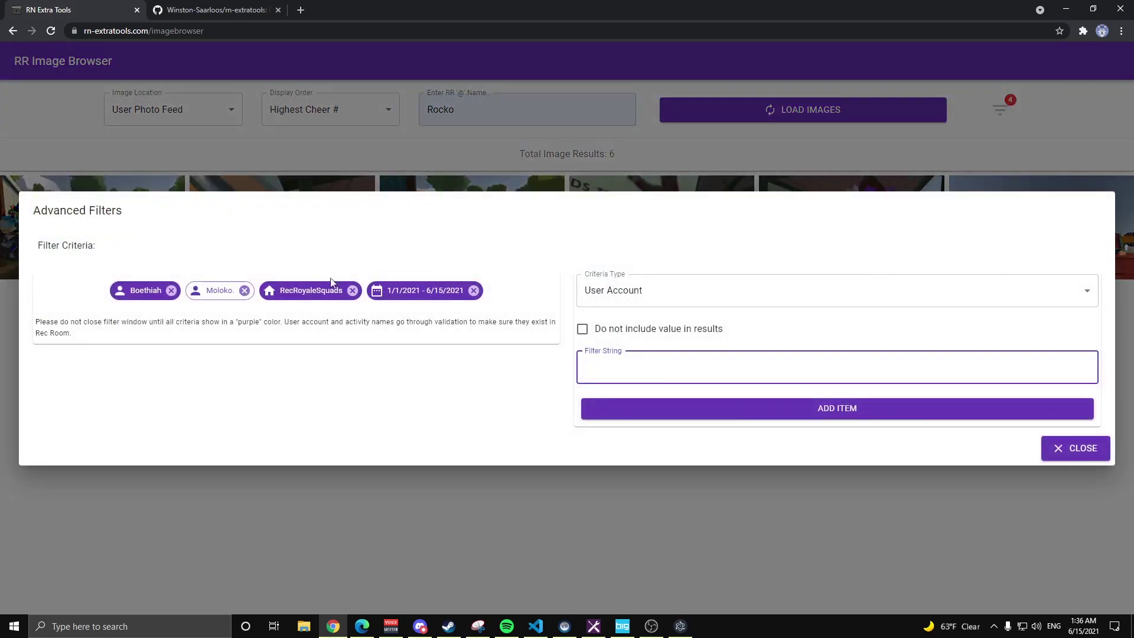
{"action": "left_click", "coordinate": [171, 291]}
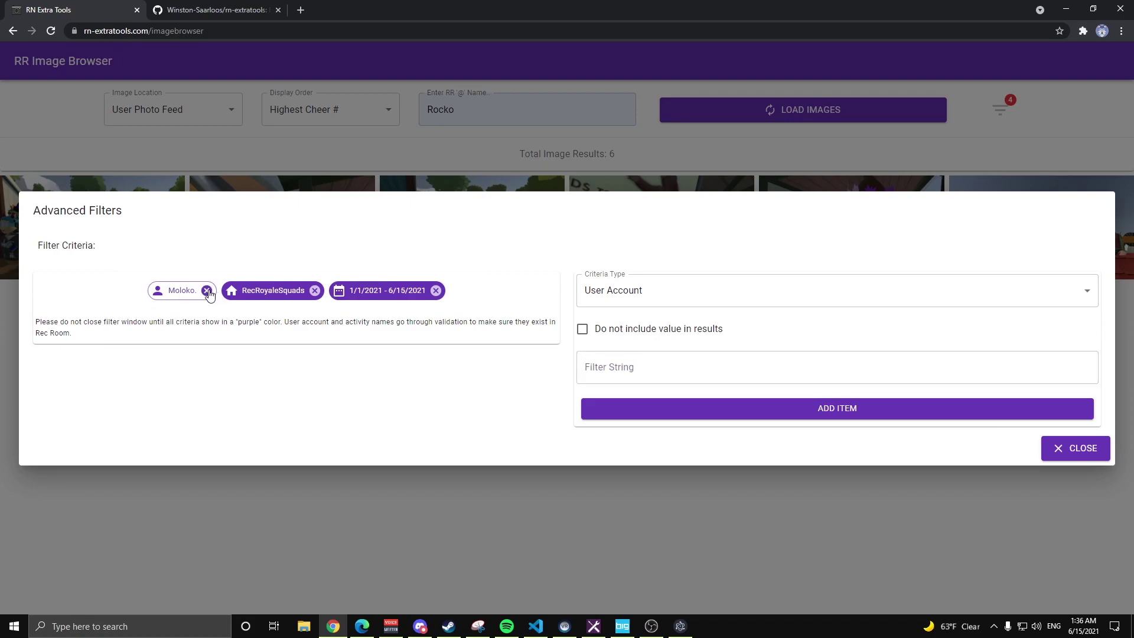
{"action": "left_click", "coordinate": [206, 290]}
{"action": "left_click", "coordinate": [278, 290]}
{"action": "left_click", "coordinate": [346, 291]}
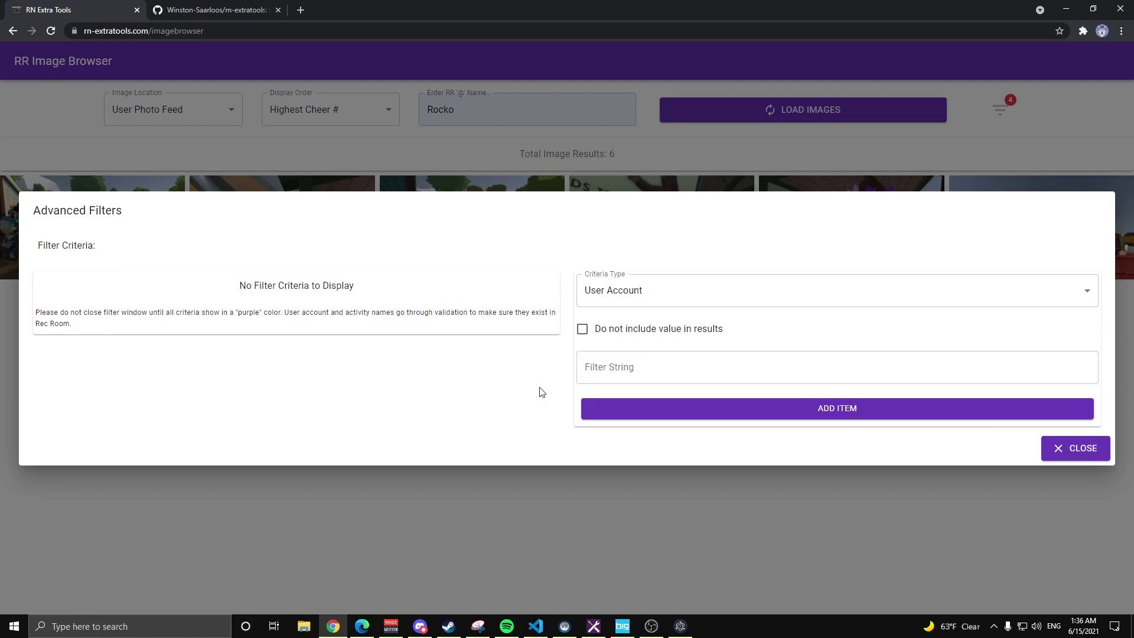
{"action": "left_click", "coordinate": [945, 62]}
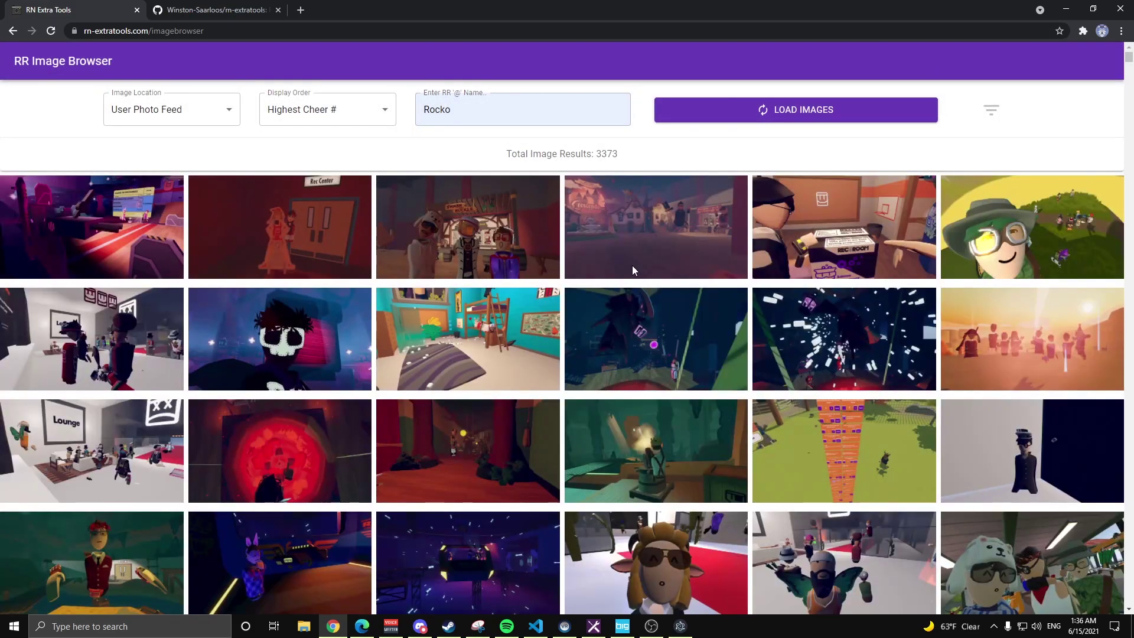
Step: Open Chrome DevTools and emulate an iPhone X screen for the image browser
{"action": "key", "text": "F11"}
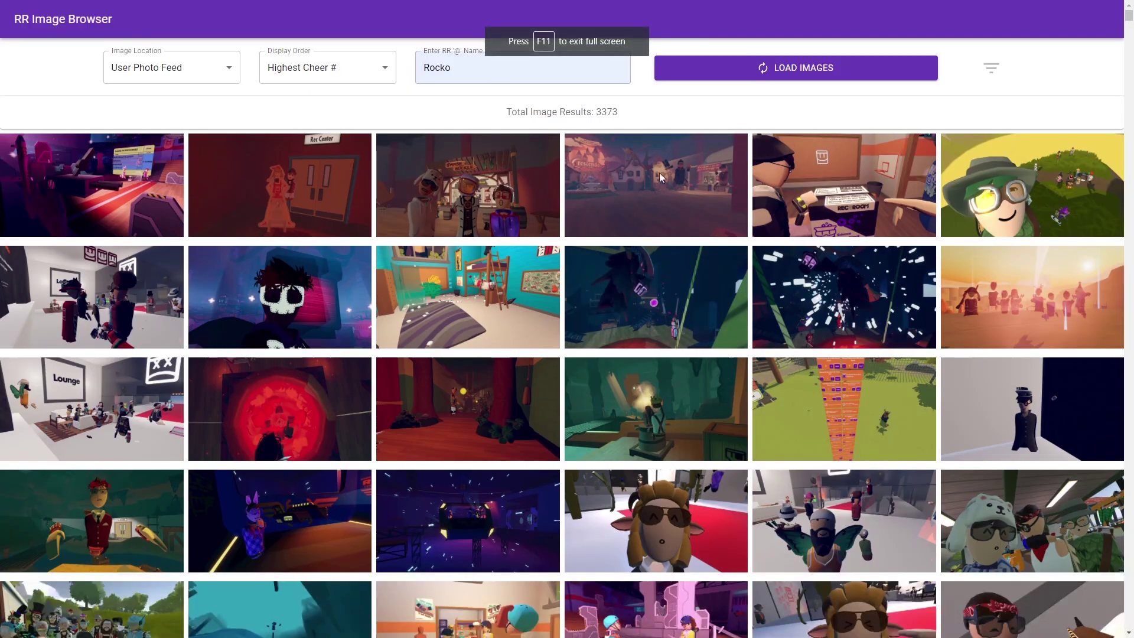
{"action": "key", "text": "F11"}
{"action": "key", "text": "ctrl+shift+i"}
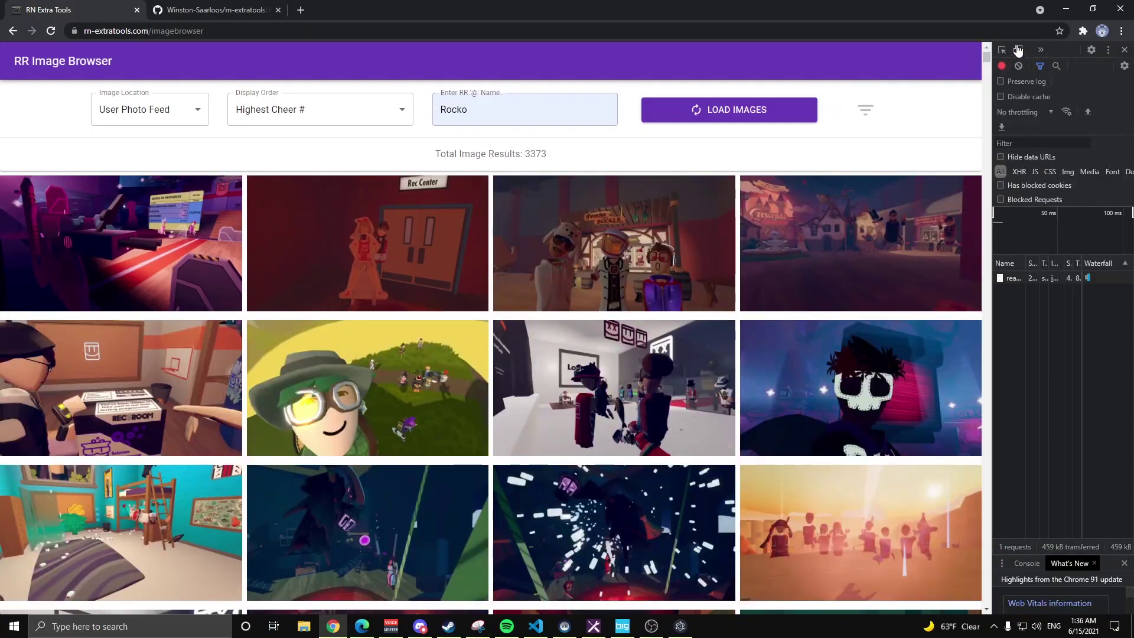
{"action": "key", "text": "ctrl+shift+m"}
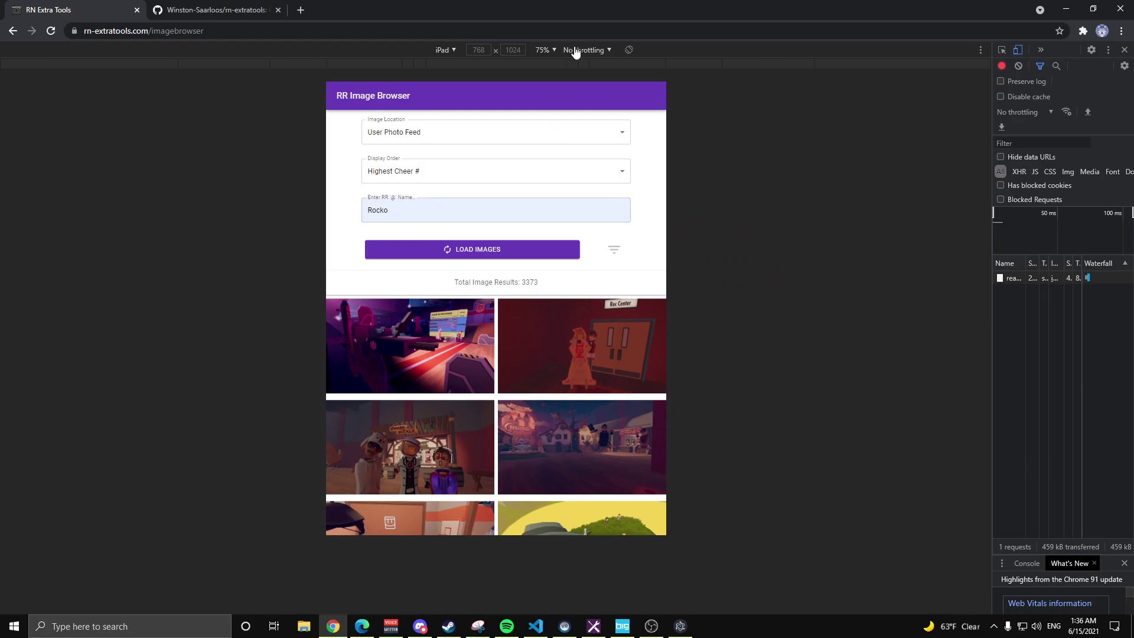
{"action": "left_click", "coordinate": [443, 49]}
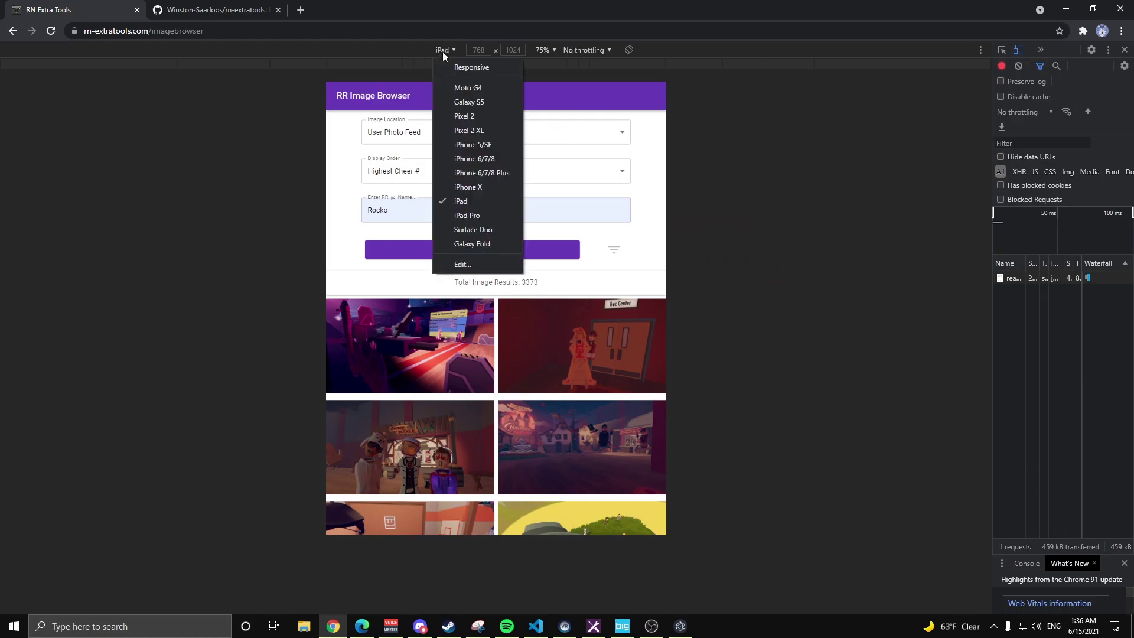
{"action": "left_click", "coordinate": [476, 184]}
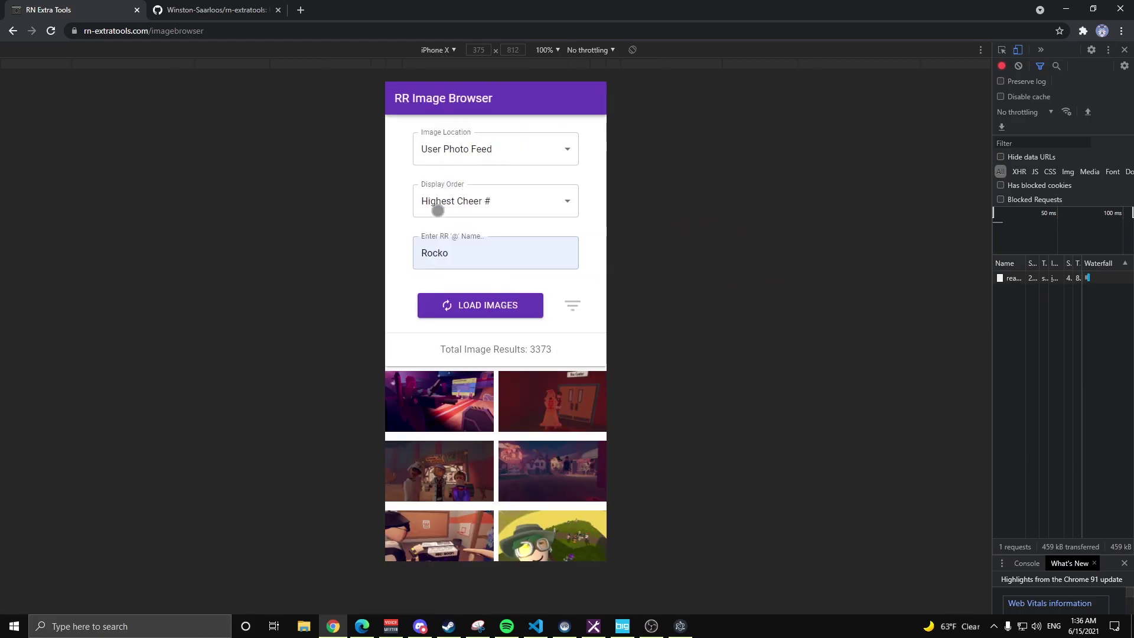
Step: Test the iPhone X layout by opening the teal room photo's details and the advanced filters
{"action": "scroll", "coordinate": [595, 346], "scroll_direction": "down", "scroll_amount": 3}
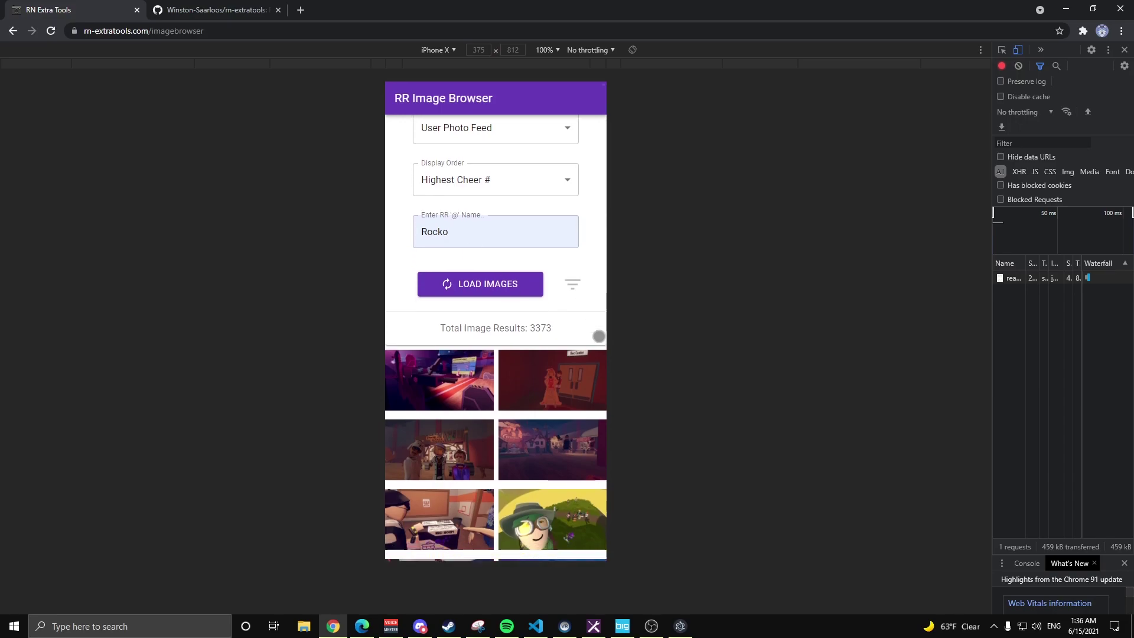
{"action": "scroll", "coordinate": [540, 366], "scroll_direction": "down", "scroll_amount": 15}
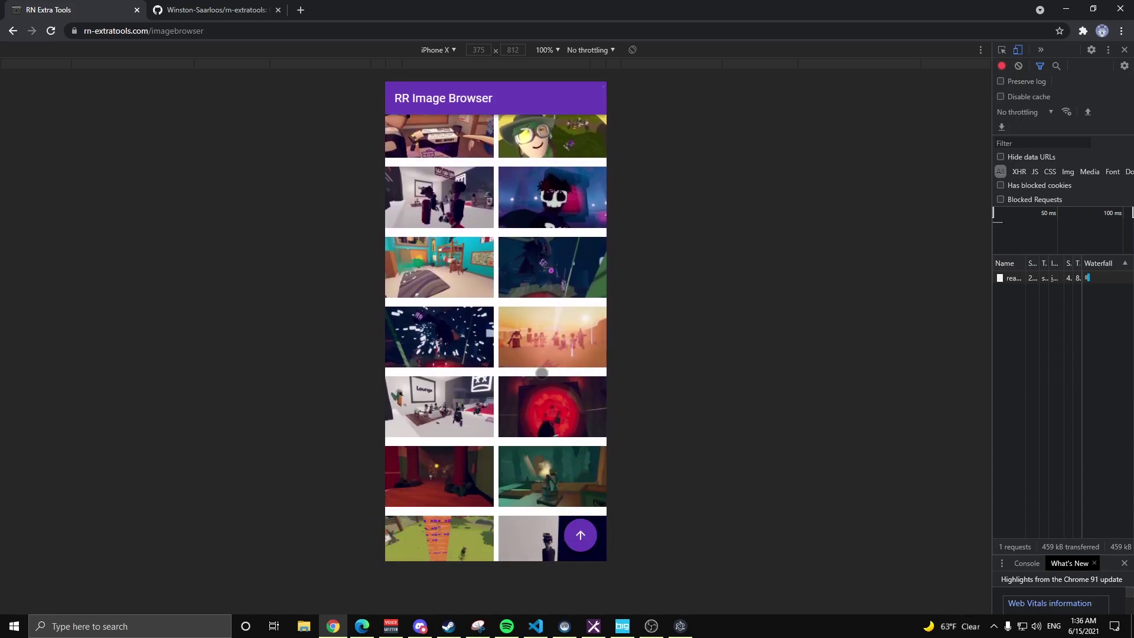
{"action": "scroll", "coordinate": [444, 334], "scroll_direction": "up", "scroll_amount": 6}
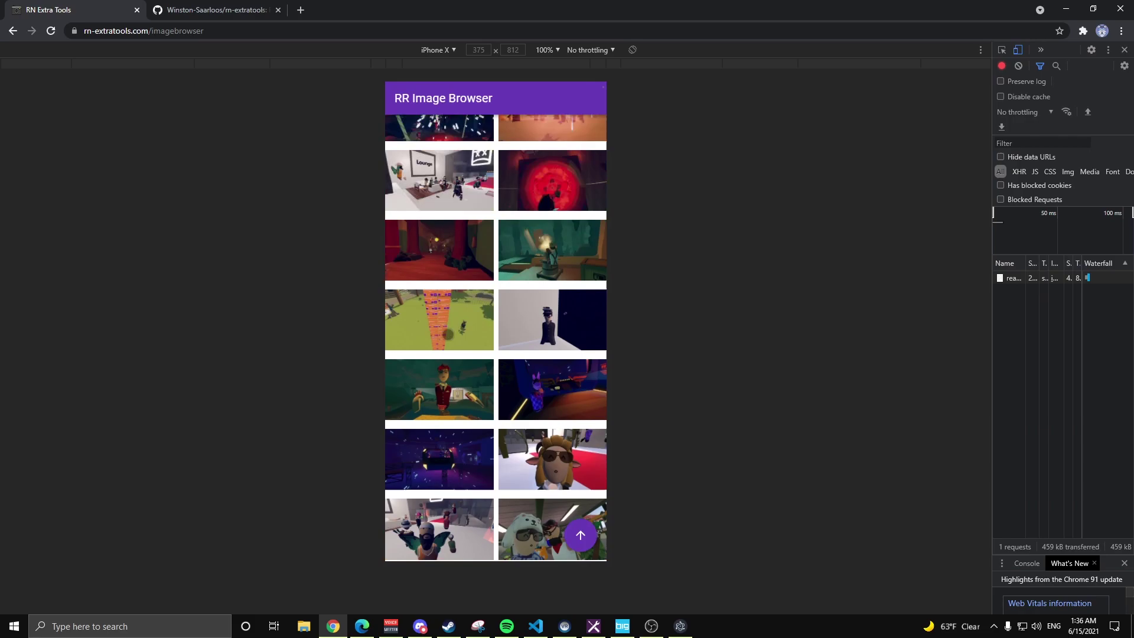
{"action": "left_click", "coordinate": [460, 253]}
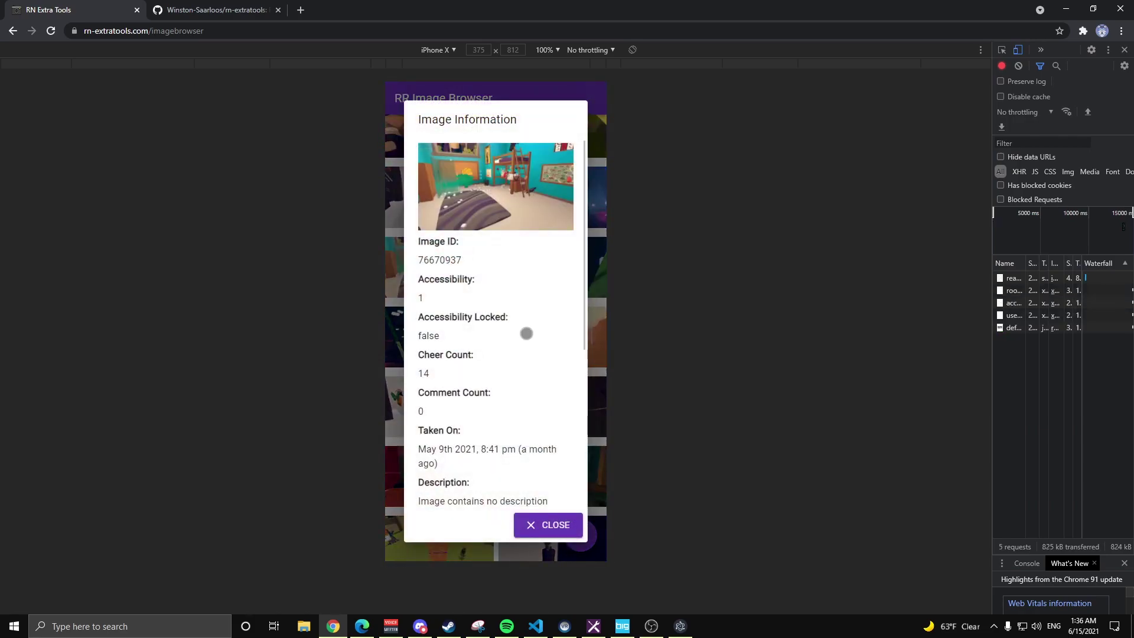
{"action": "scroll", "coordinate": [526, 330], "scroll_direction": "down", "scroll_amount": 3}
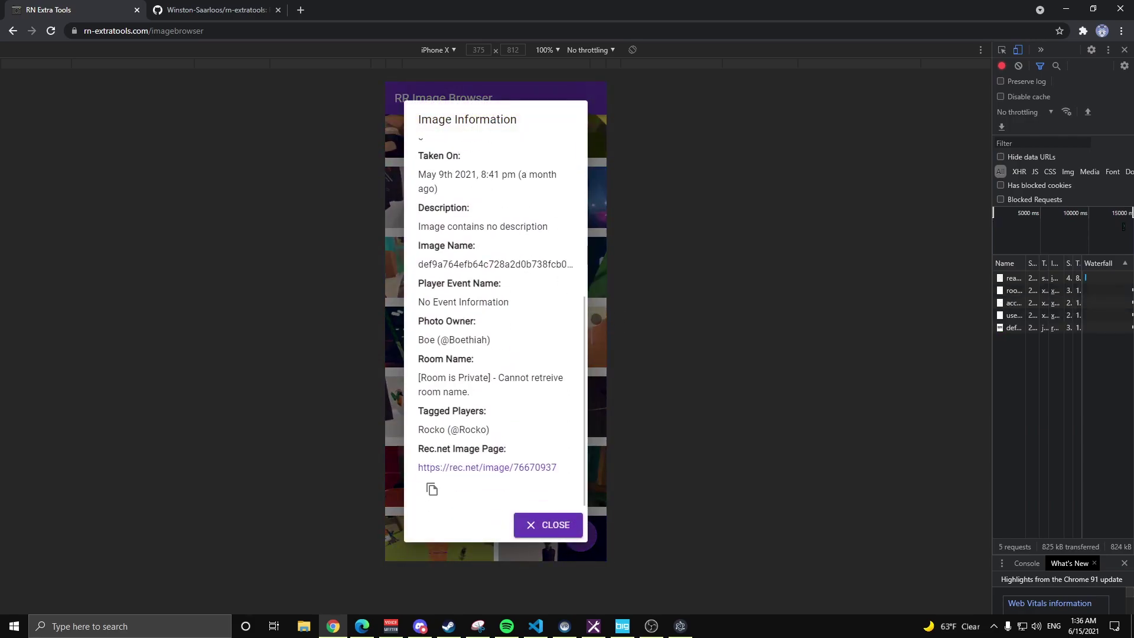
{"action": "left_click", "coordinate": [596, 316]}
{"action": "scroll", "coordinate": [541, 362], "scroll_direction": "up", "scroll_amount": 6}
{"action": "left_click", "coordinate": [573, 304]}
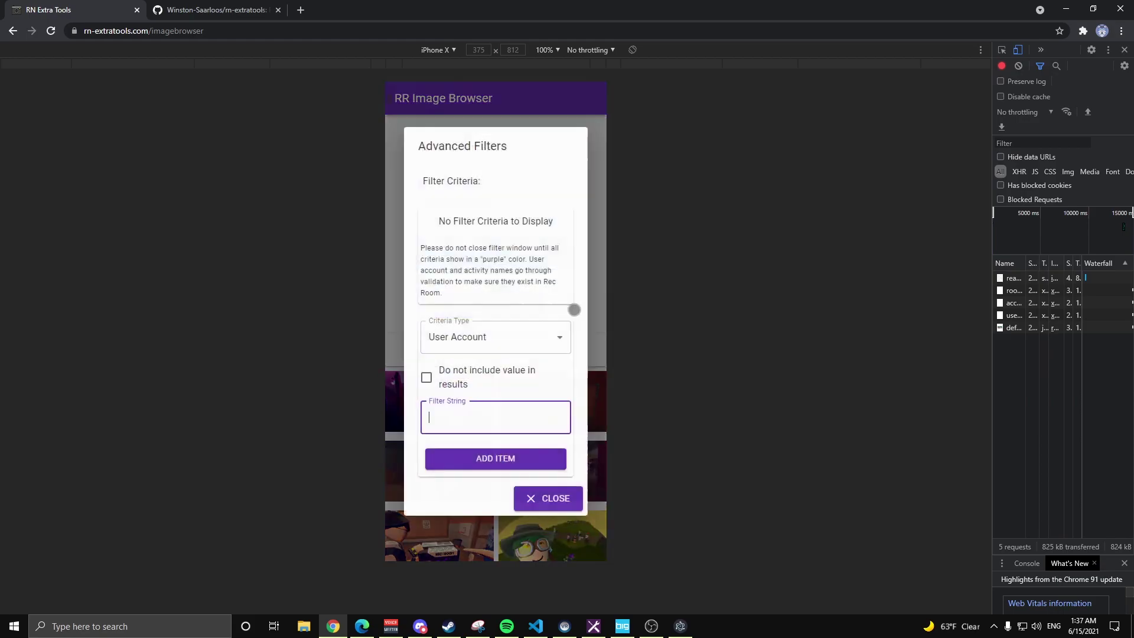
{"action": "left_click", "coordinate": [602, 362]}
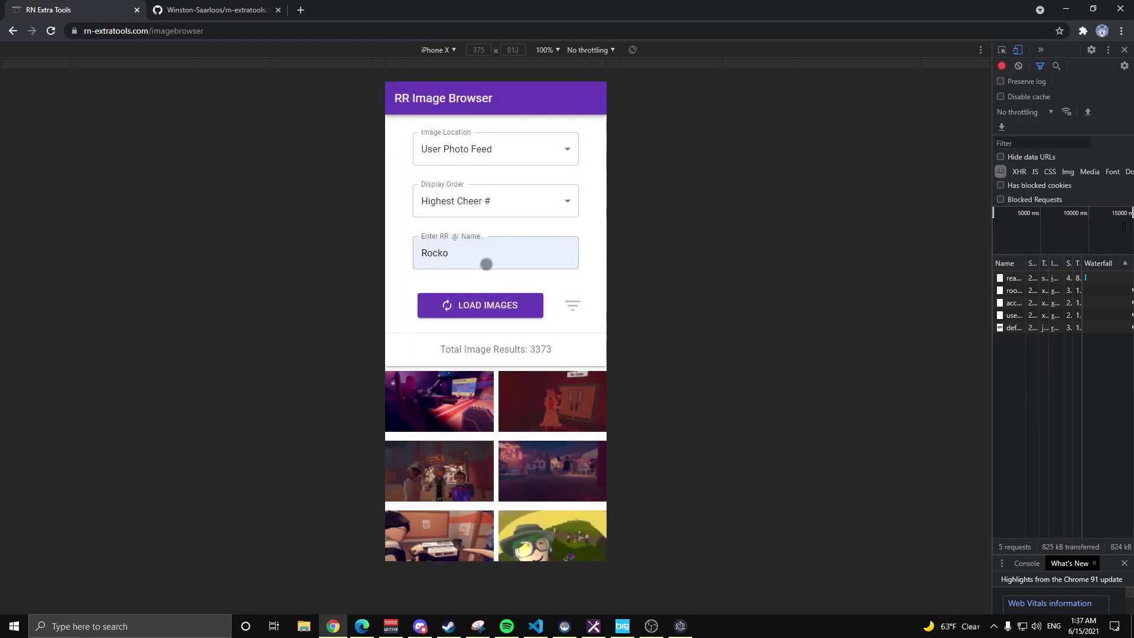
Step: Preview the feed on an iPad screen, open the particle photo, then turn device emulation off
{"action": "left_click", "coordinate": [433, 52]}
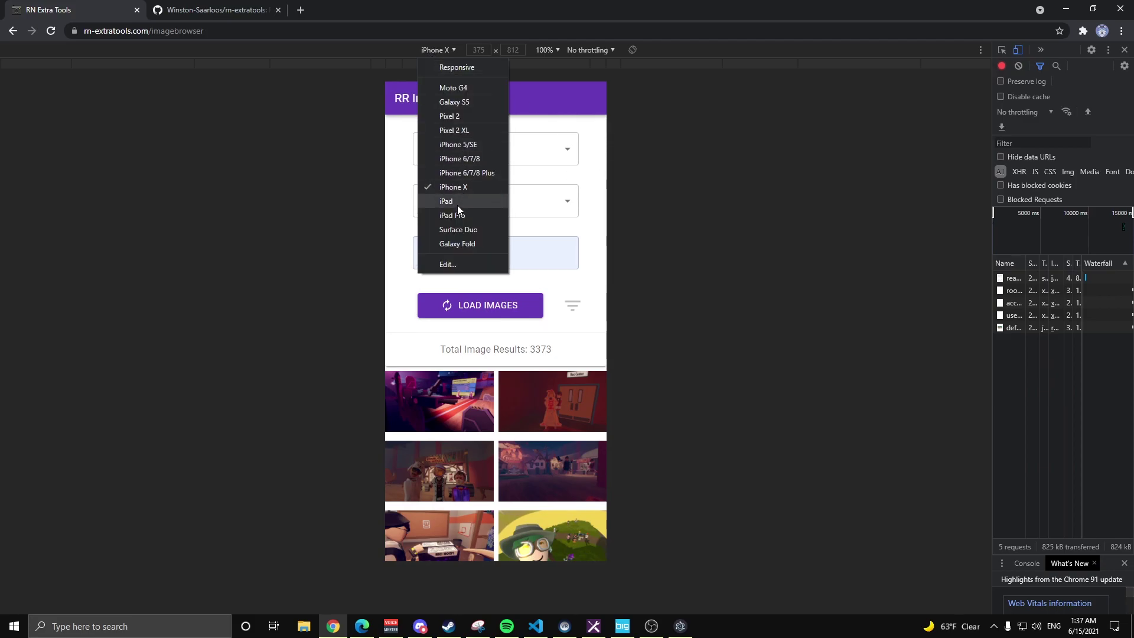
{"action": "left_click", "coordinate": [457, 204]}
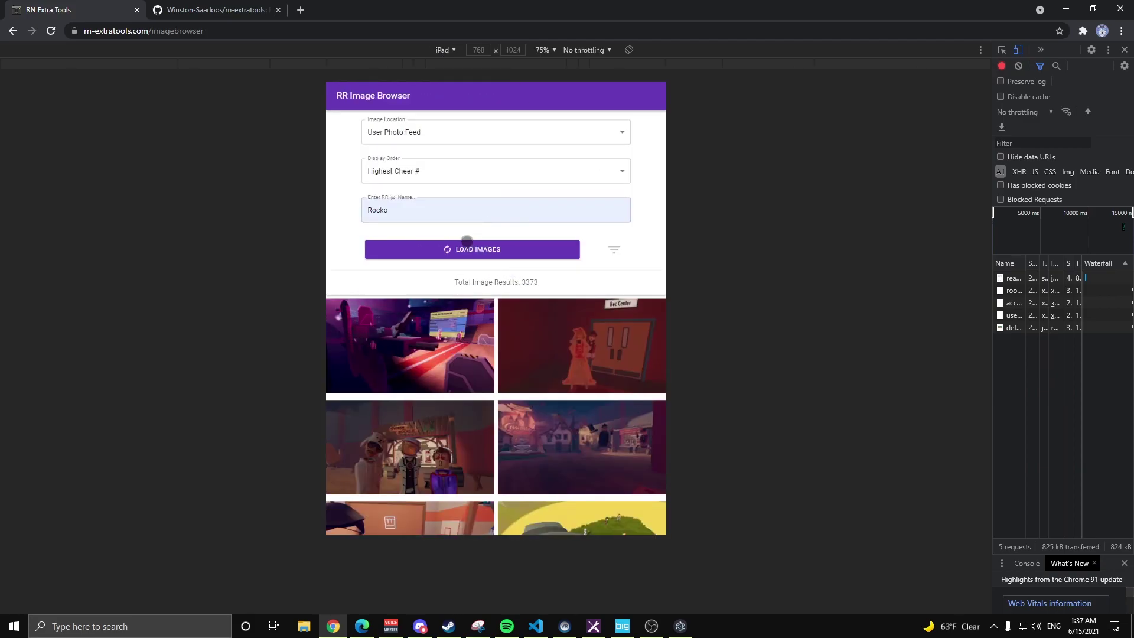
{"action": "scroll", "coordinate": [384, 381], "scroll_direction": "down", "scroll_amount": 10}
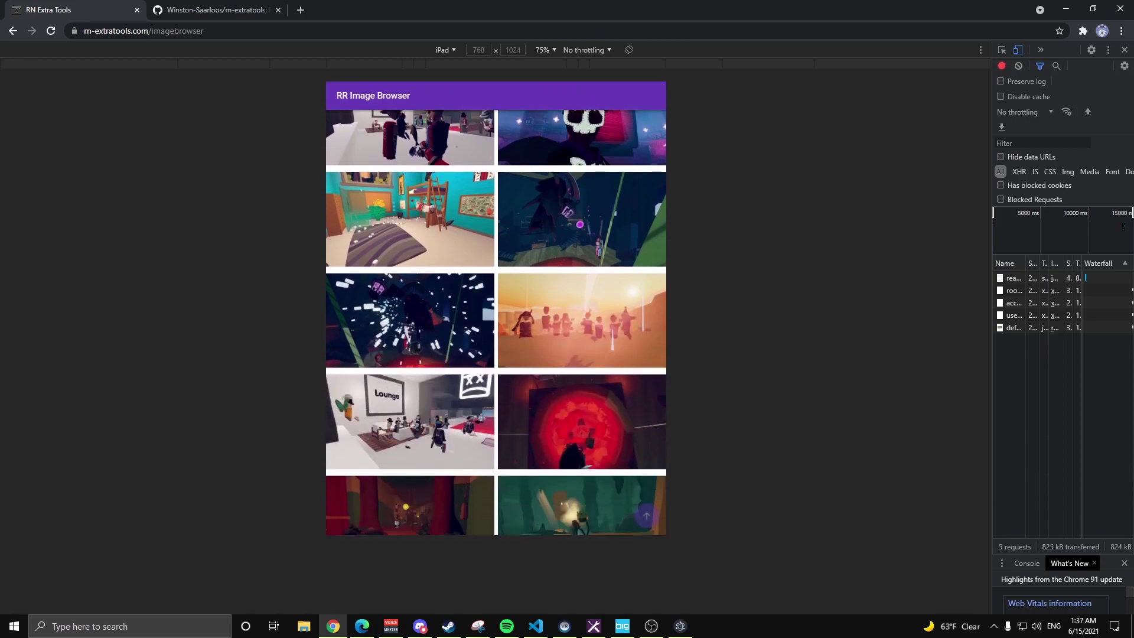
{"action": "left_click", "coordinate": [418, 342]}
{"action": "scroll", "coordinate": [448, 320], "scroll_direction": "down", "scroll_amount": 3}
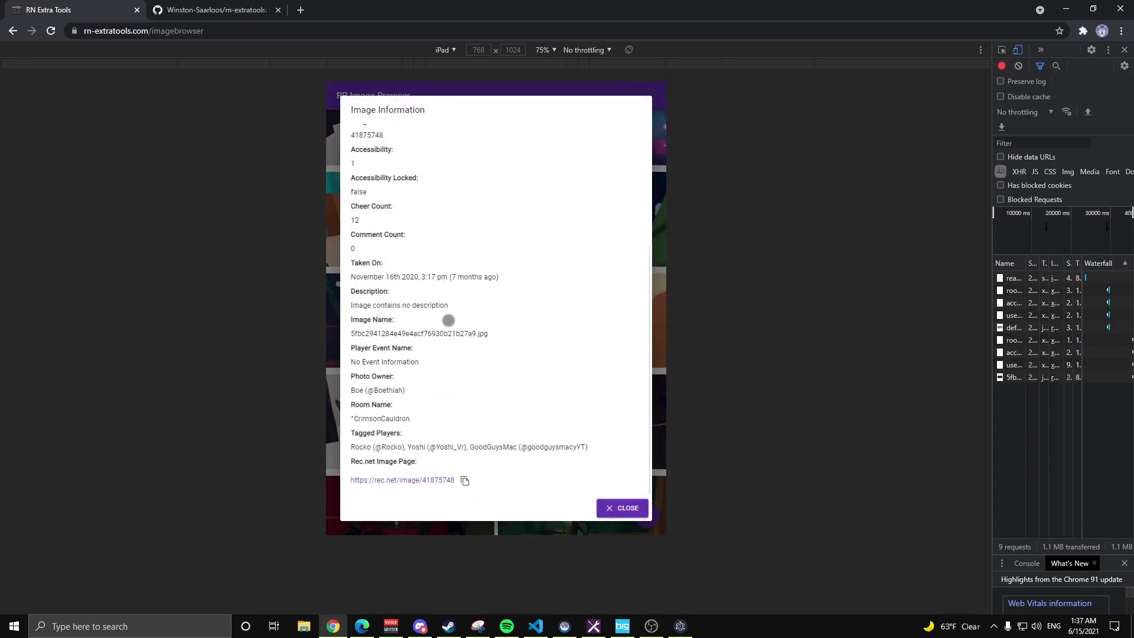
{"action": "scroll", "coordinate": [448, 320], "scroll_direction": "up", "scroll_amount": 3}
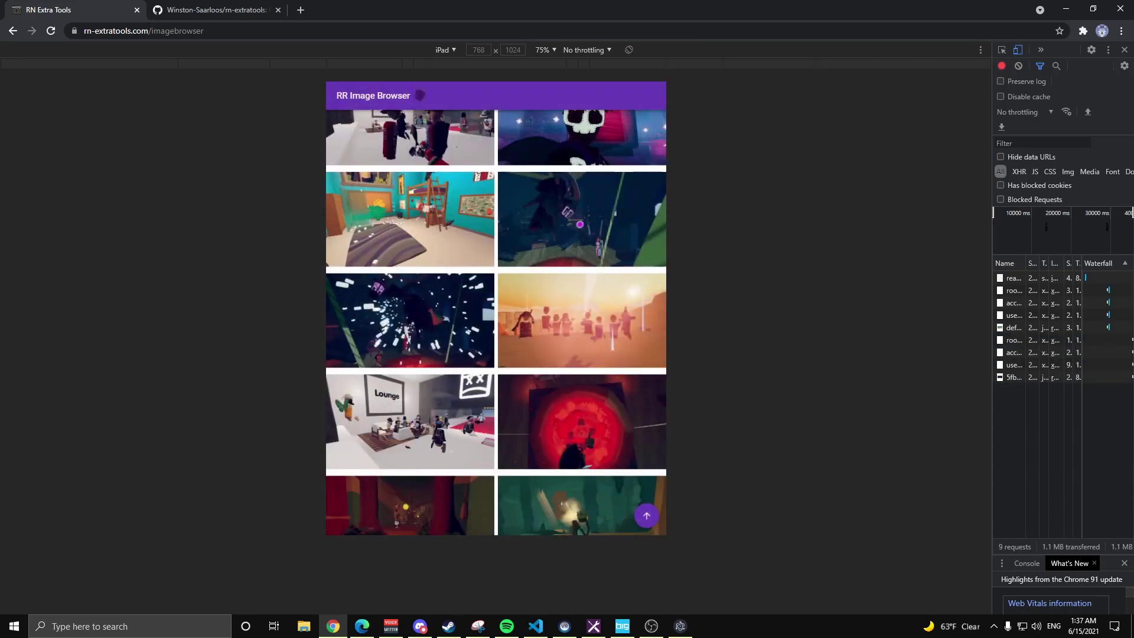
{"action": "left_click", "coordinate": [1018, 50]}
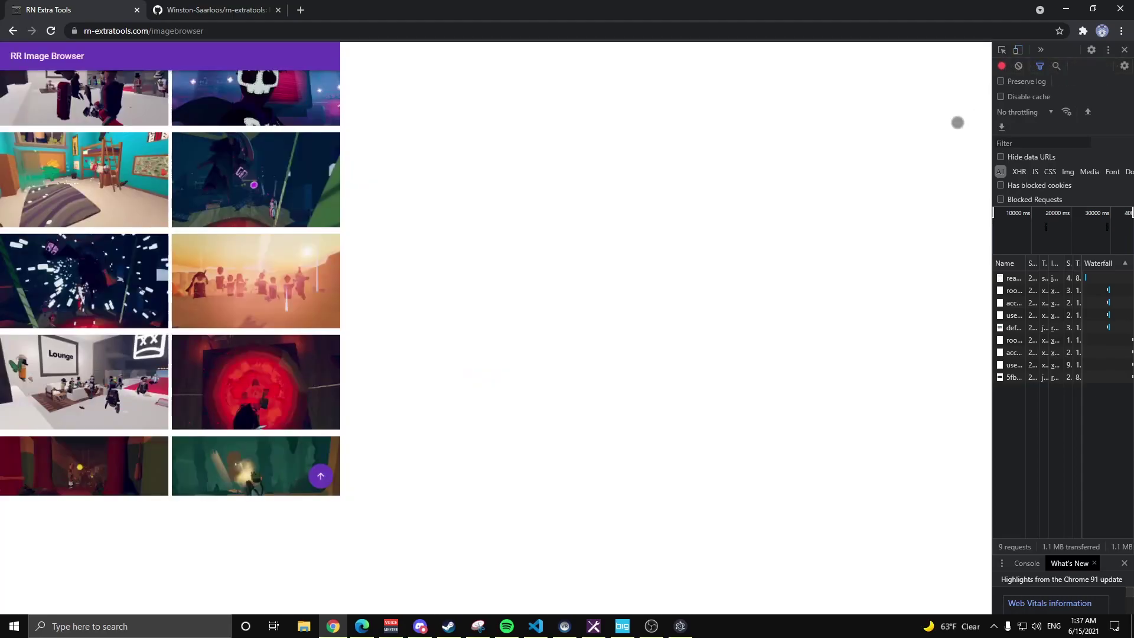
Step: Close DevTools and jump back to the top of the full-width photo feed
{"action": "key", "text": "F12"}
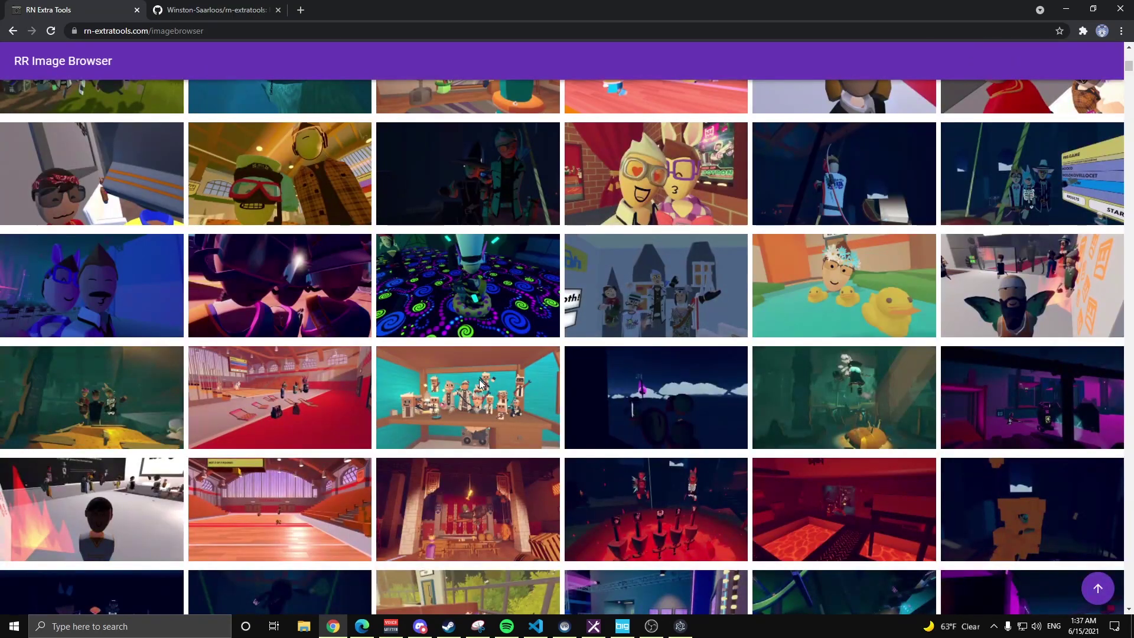
{"action": "left_click", "coordinate": [1097, 588]}
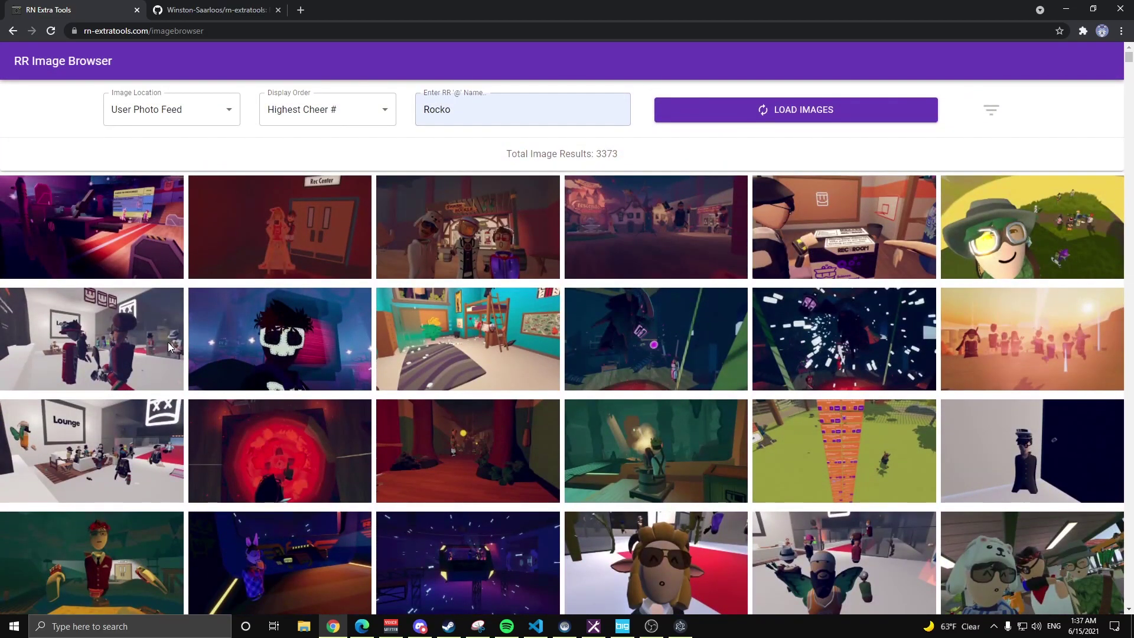